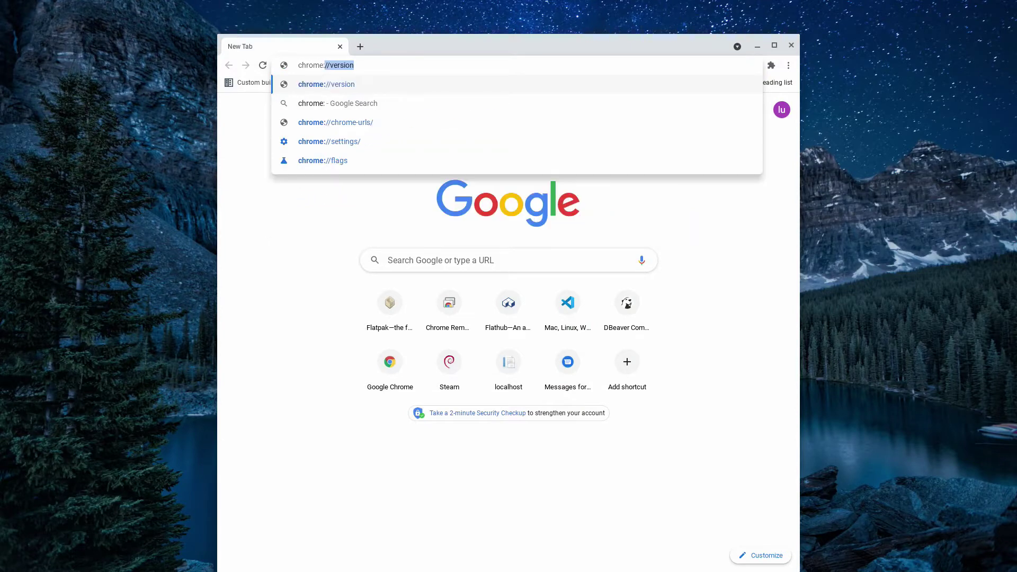
- Set the 'Pointer lock for Linux applications' flag in chrome://flags to Enabled
text(//flags)
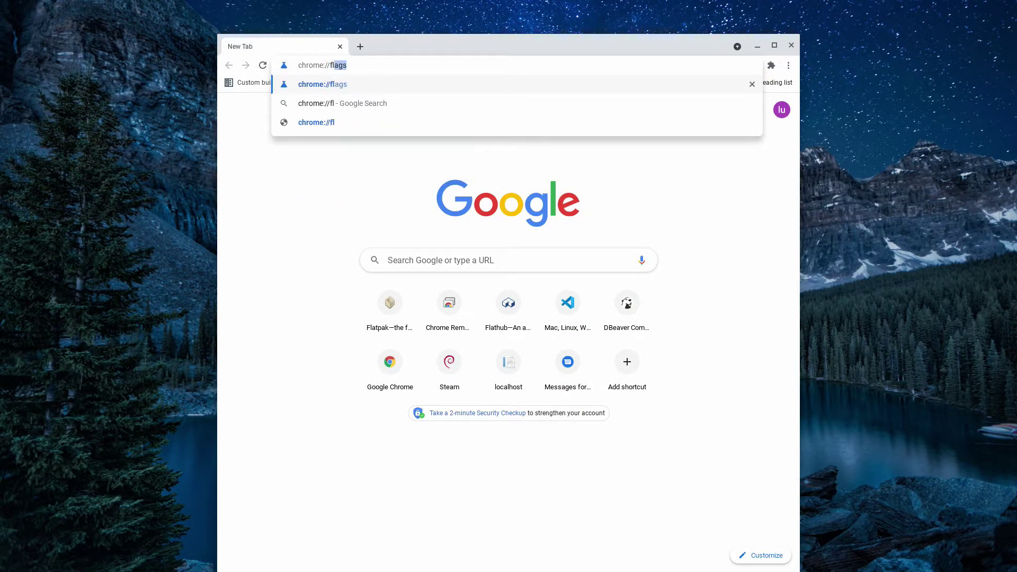
key(Return)
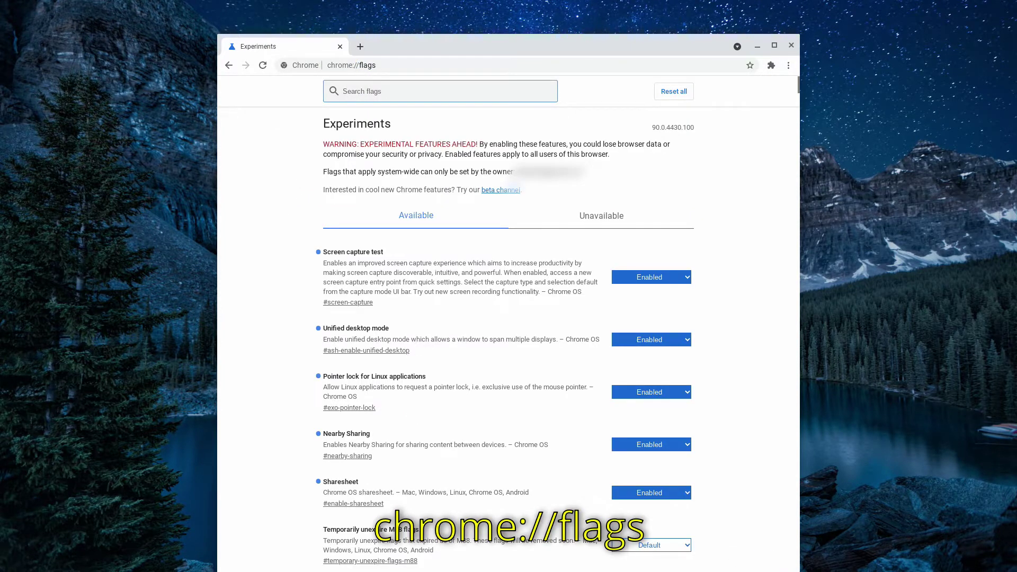
text(pointer lock)
click(638, 206)
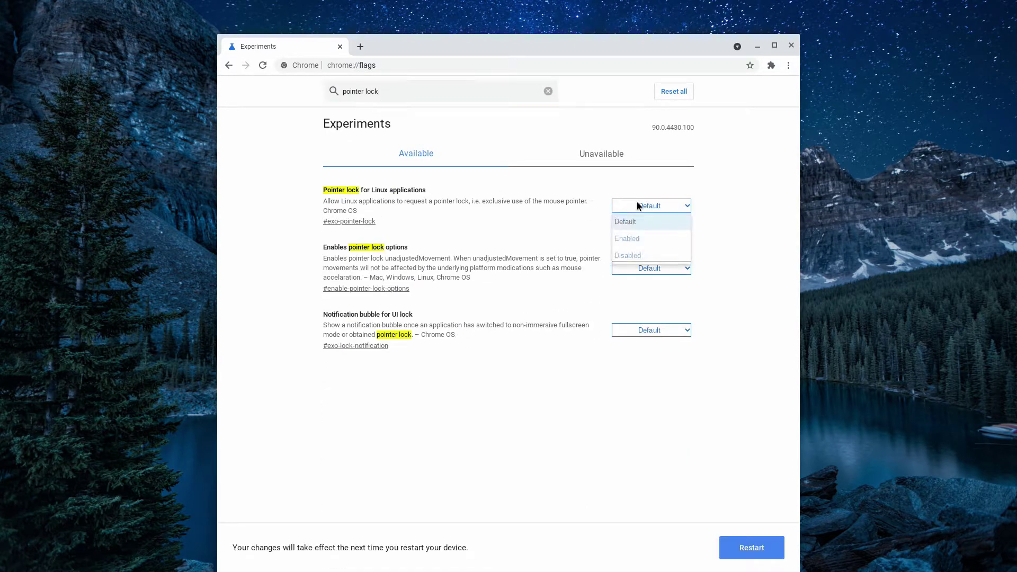
click(637, 241)
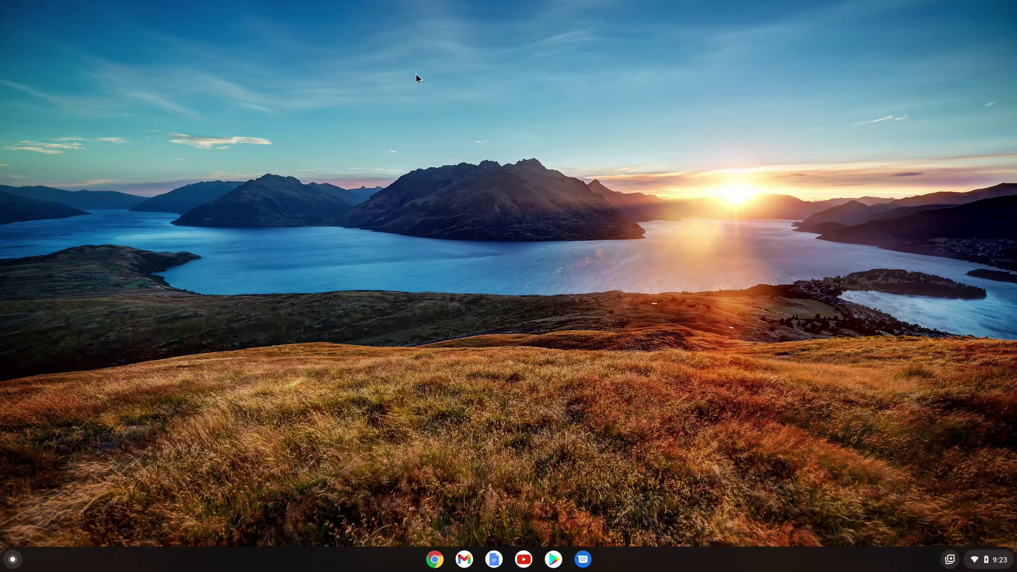
- Go to the Flathub website in a new Chrome window and search it for 'mincraft'
click(434, 567)
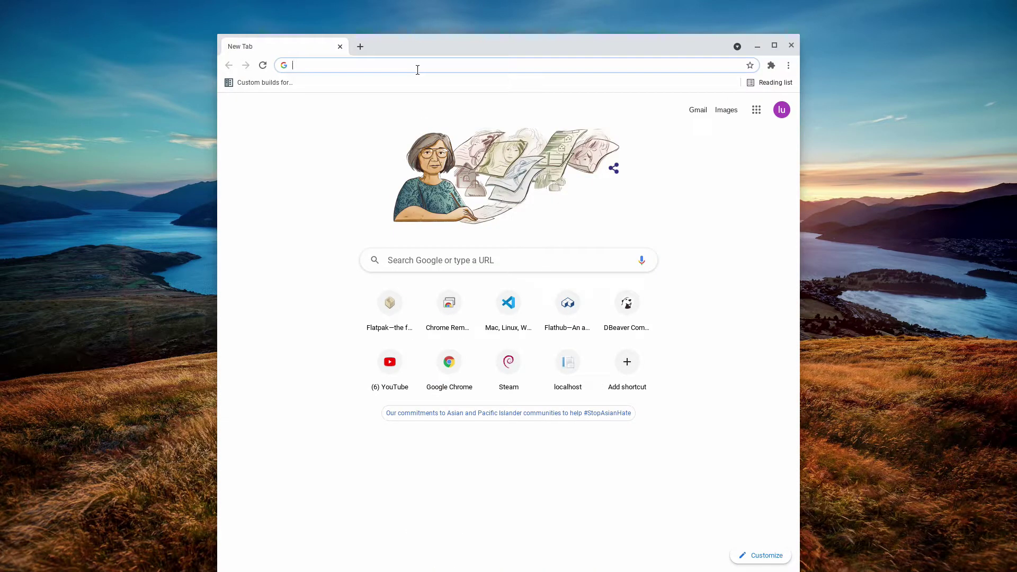
text(flathub.org)
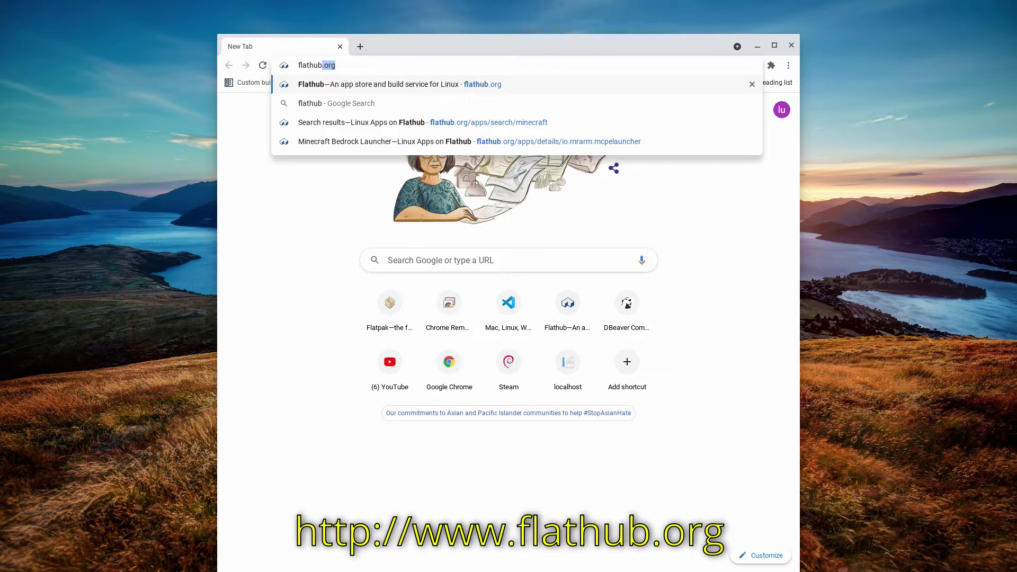
key(Return)
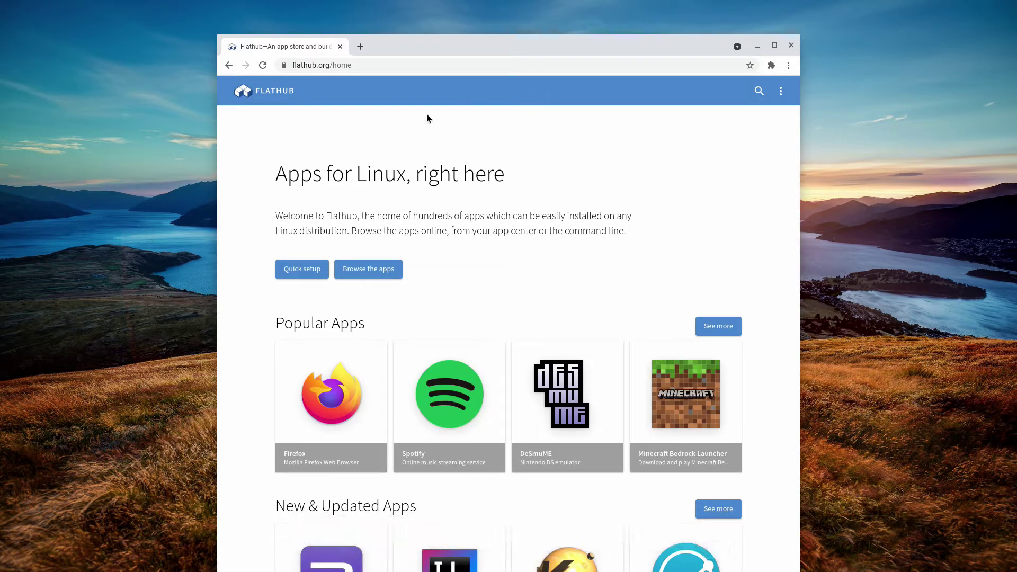
click(759, 90)
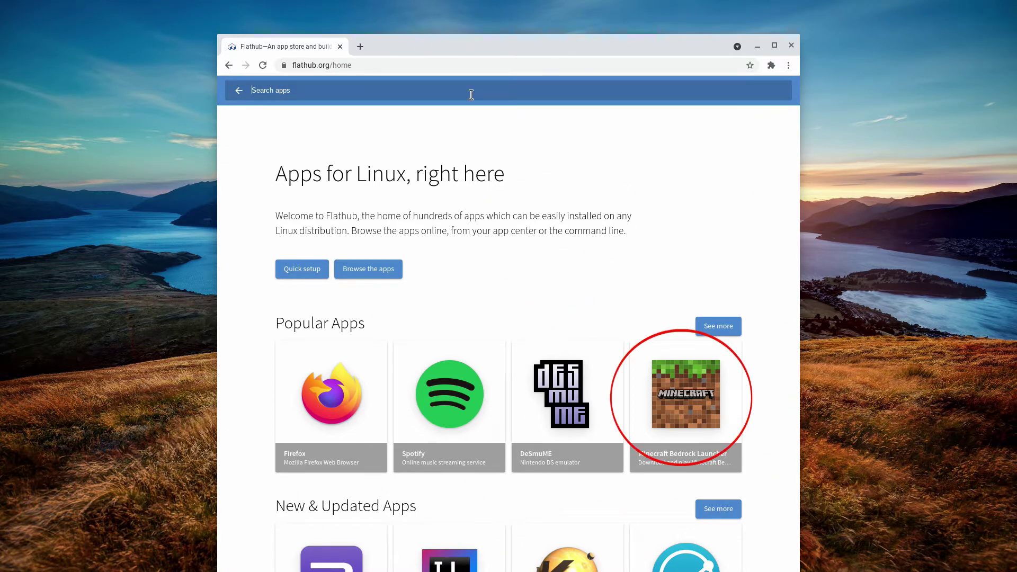
text(mincraft)
key(Return)
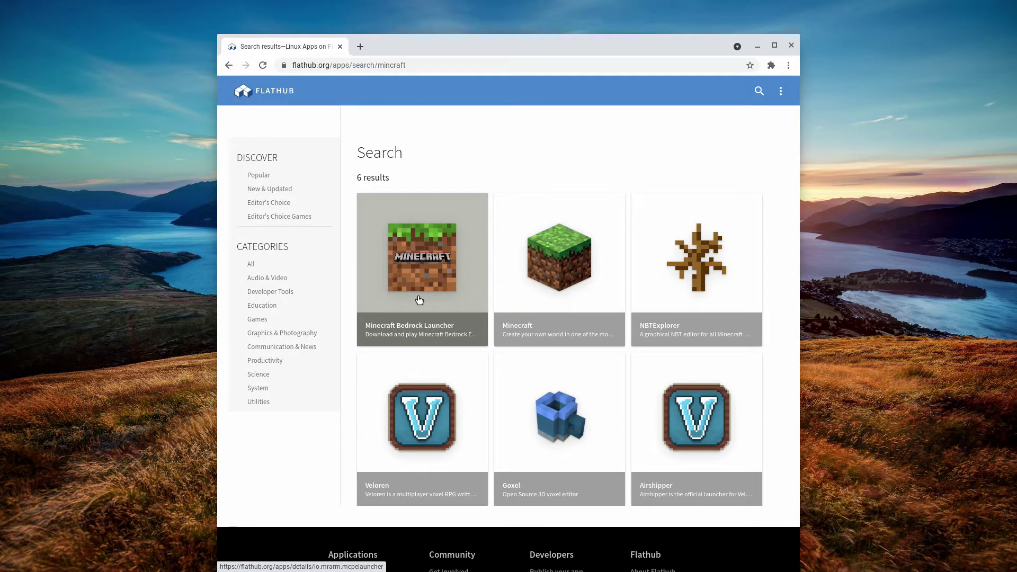
- Copy the 'flatpak install flathub com.mojang.Minecraft' command from the Minecraft app page
click(554, 275)
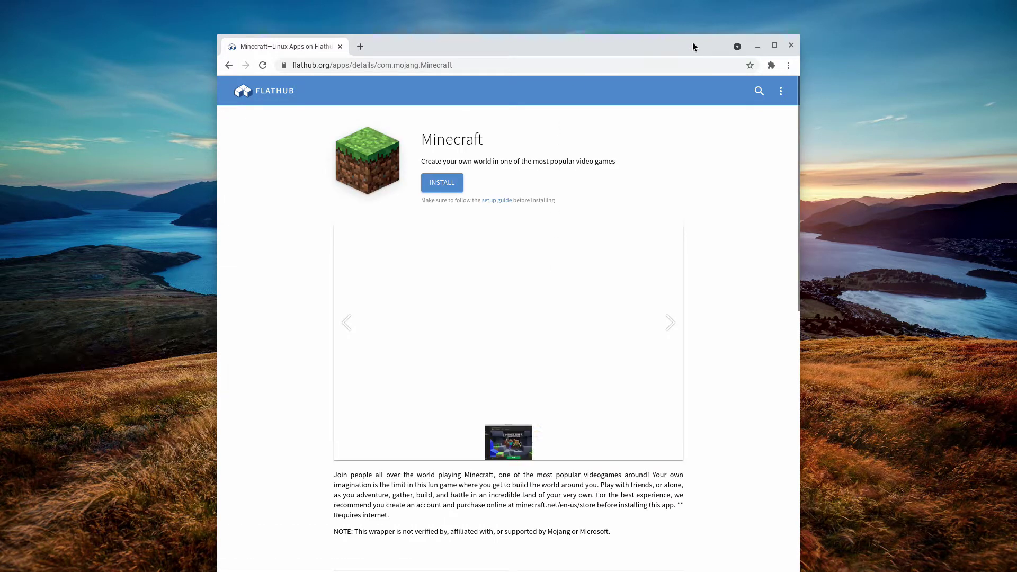
scroll(443, 190, down, 3)
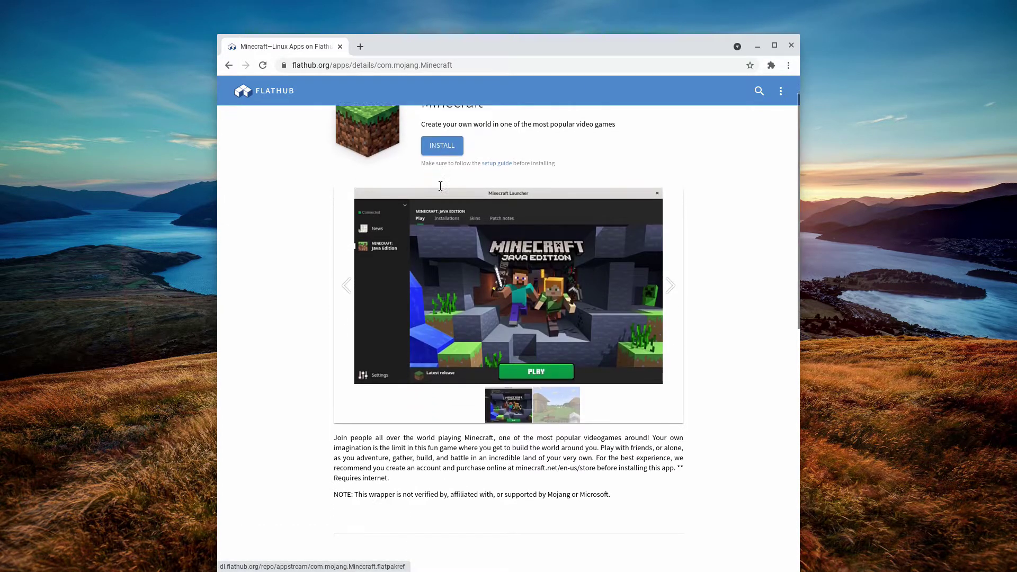
scroll(443, 190, down, 8)
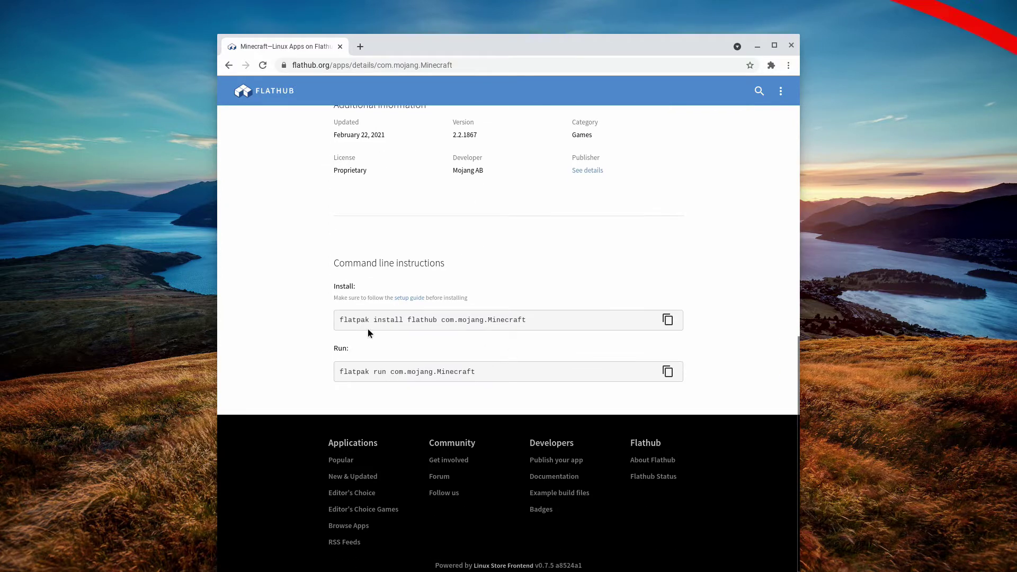
click(667, 320)
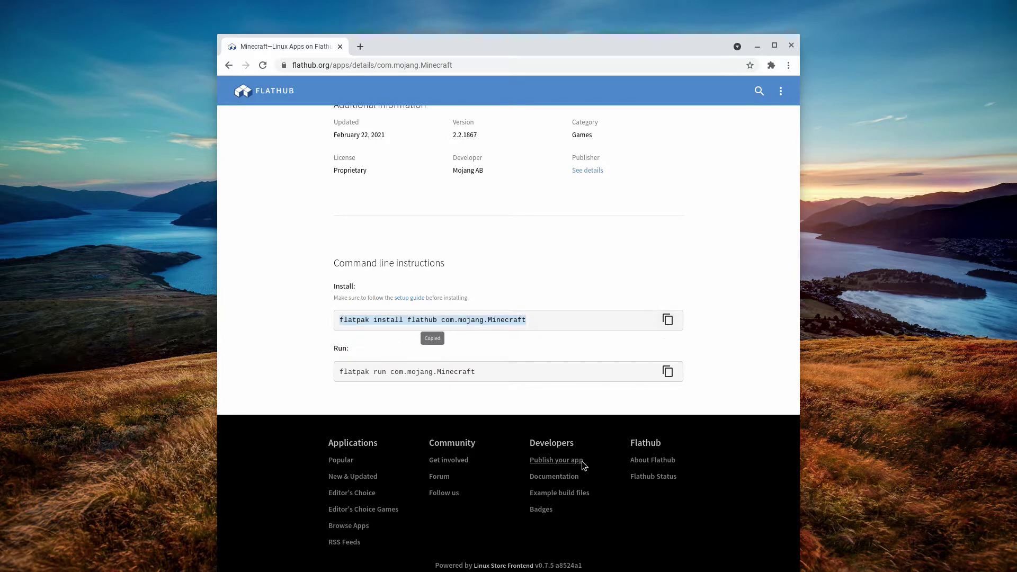
key(super)
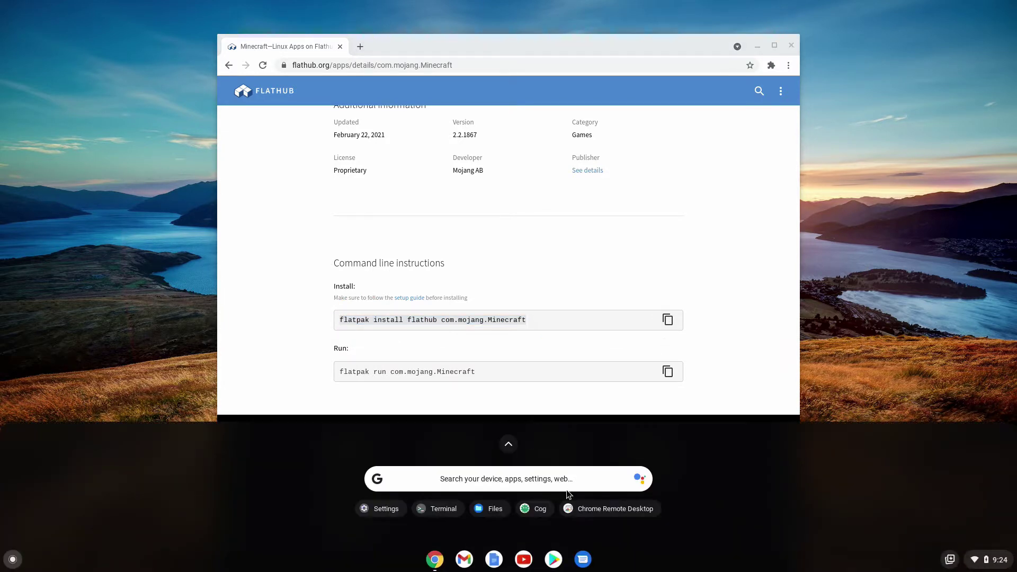
- Run 'sudo flatpak install flathub com.mojang.Minecraft' in Terminal
click(428, 513)
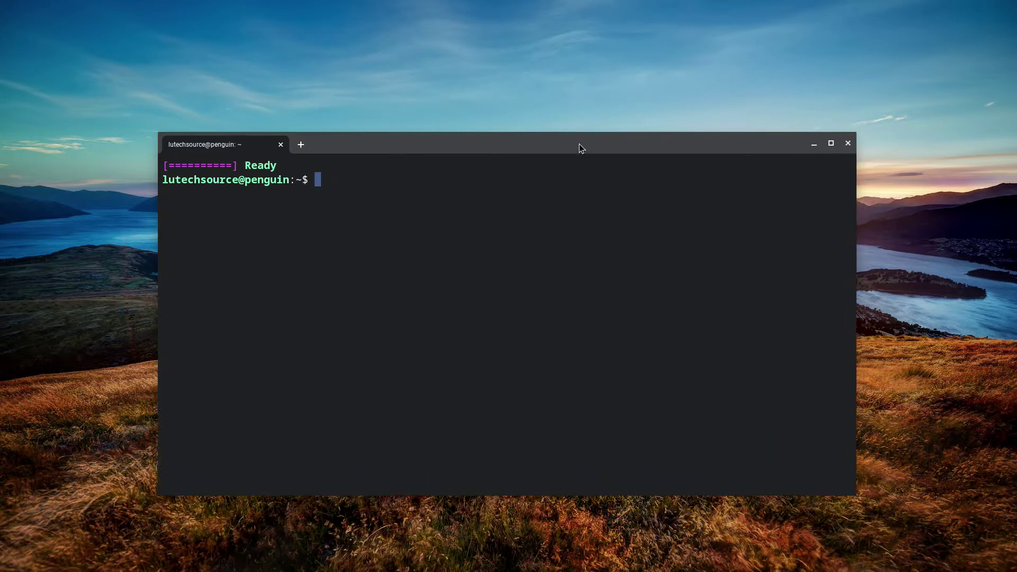
drag(580, 144, 579, 122)
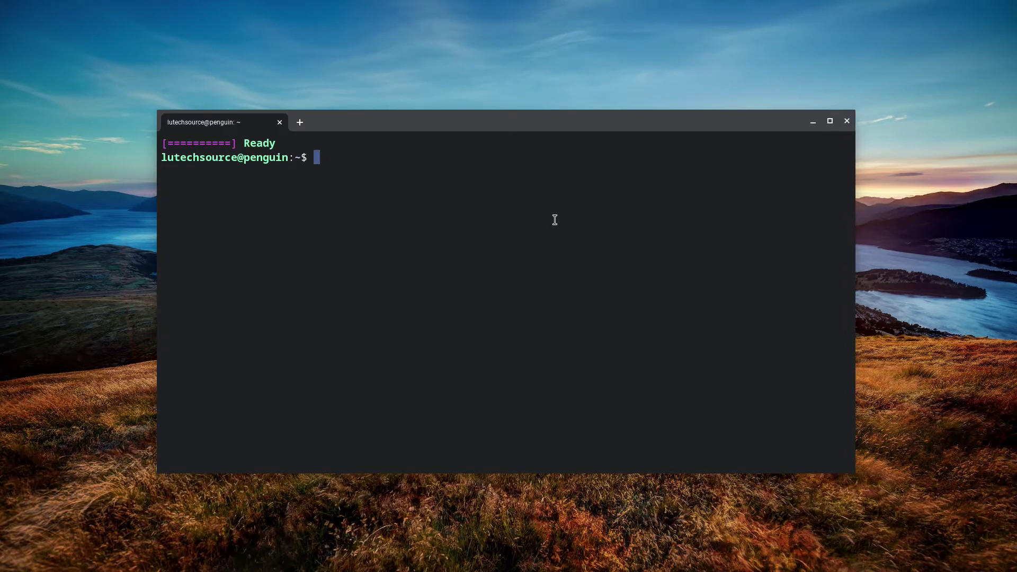
text(sudo)
key(ctrl+shift+v)
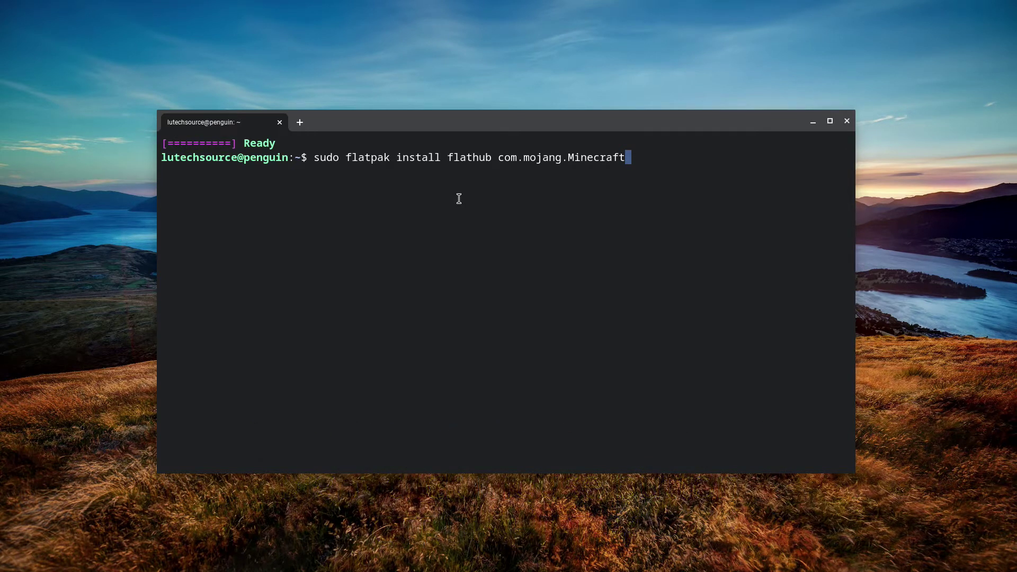
key(Return)
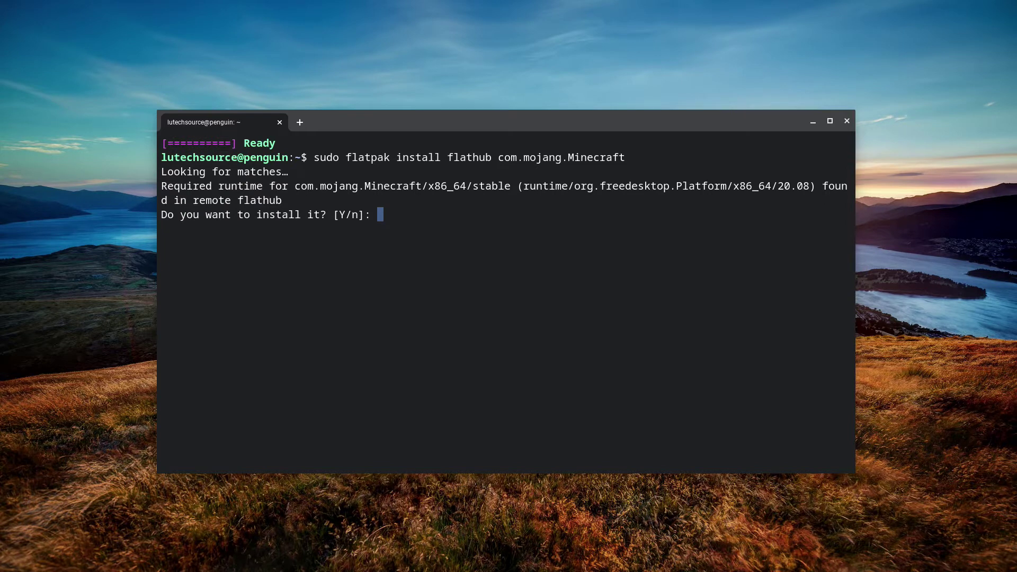
- Answer y to both install prompts so the runtime and Minecraft finish installing
text(y)
key(Return)
text(y)
key(Return)
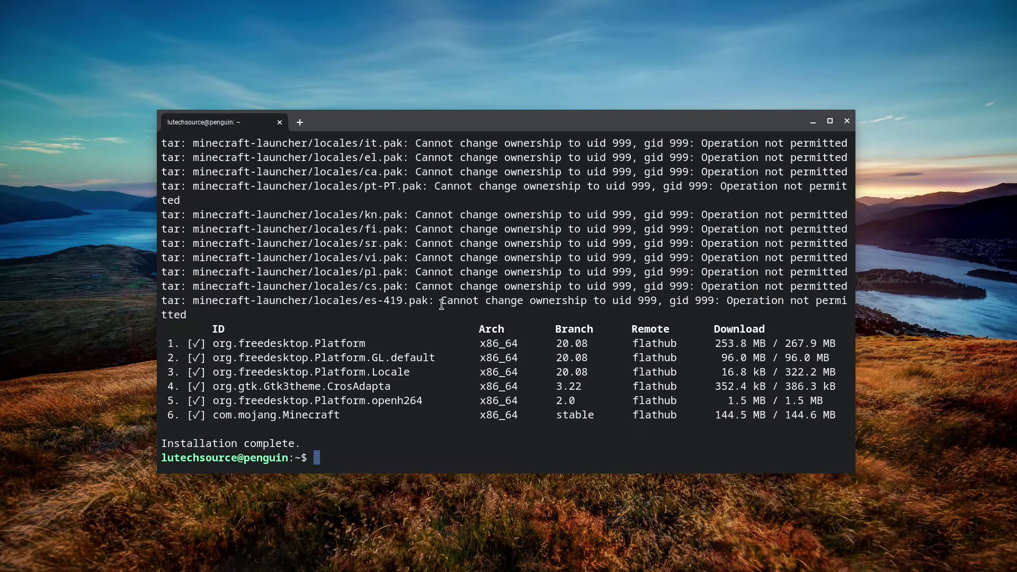
key(super)
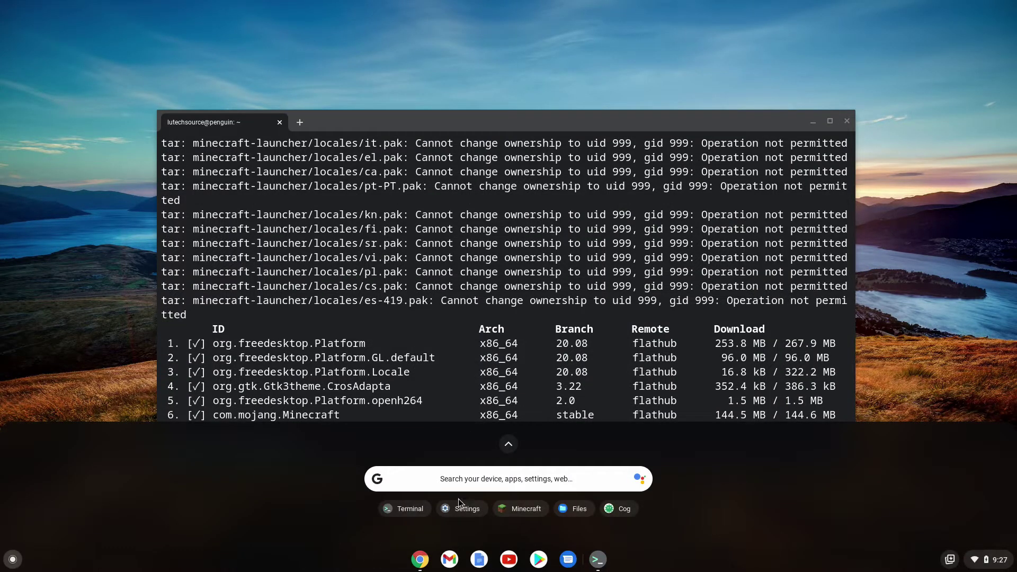
- Launch Minecraft and sign in with a Microsoft account, minimizing the terminal
click(519, 510)
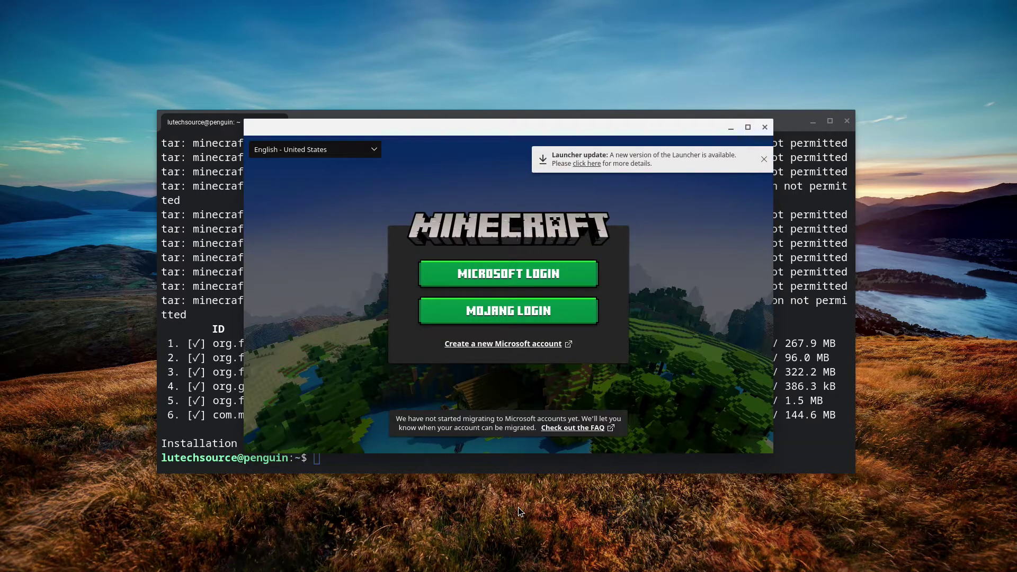
click(501, 277)
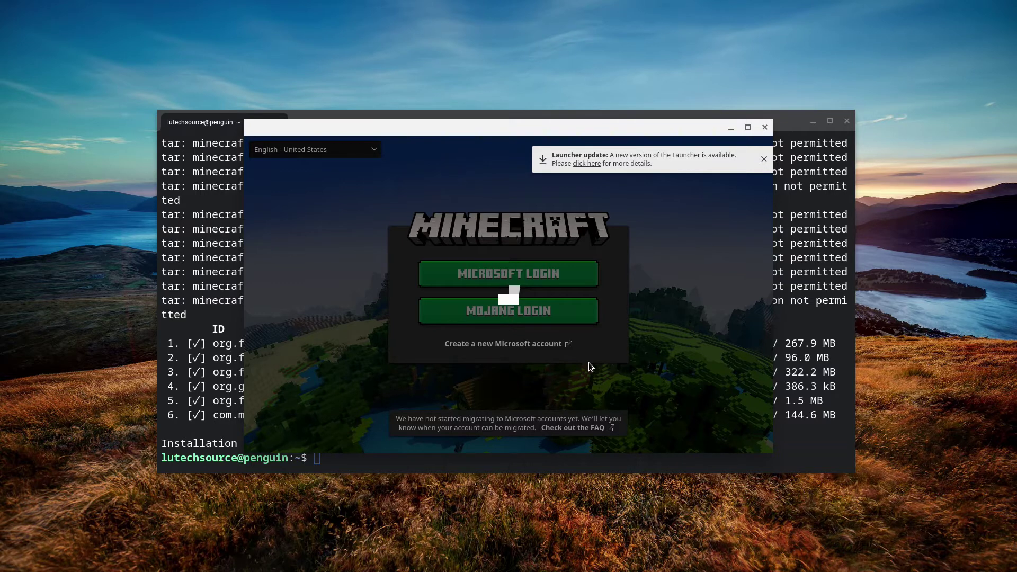
click(810, 125)
click(812, 122)
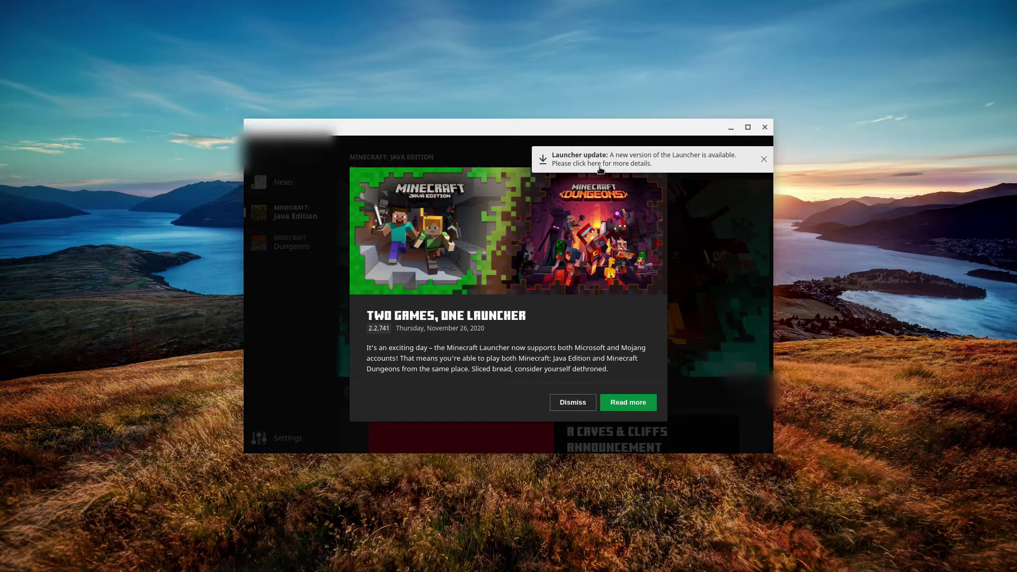
- Close the update notice and the 'Two Games, One Launcher' announcement, then select Java Edition
click(763, 161)
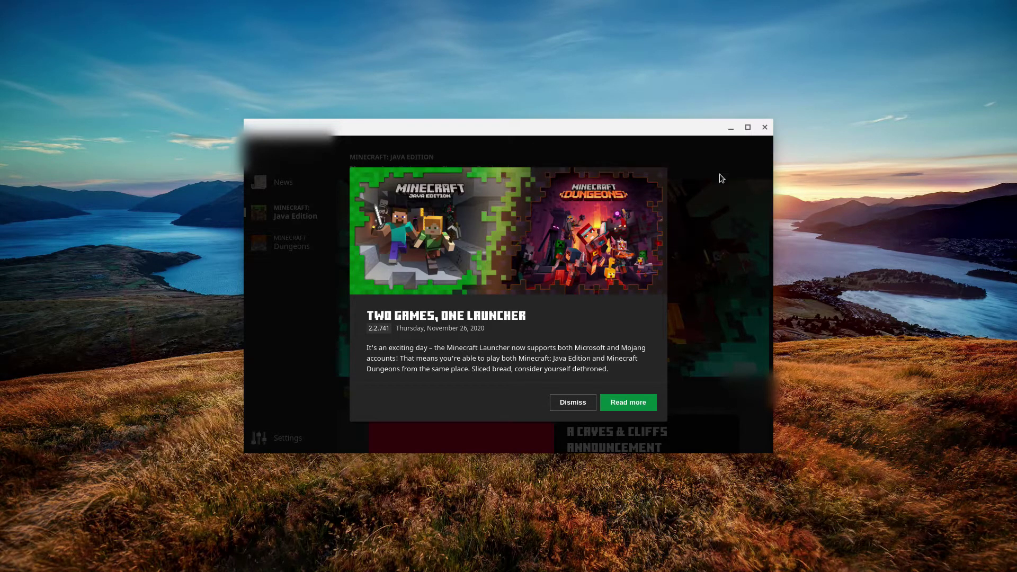
click(563, 407)
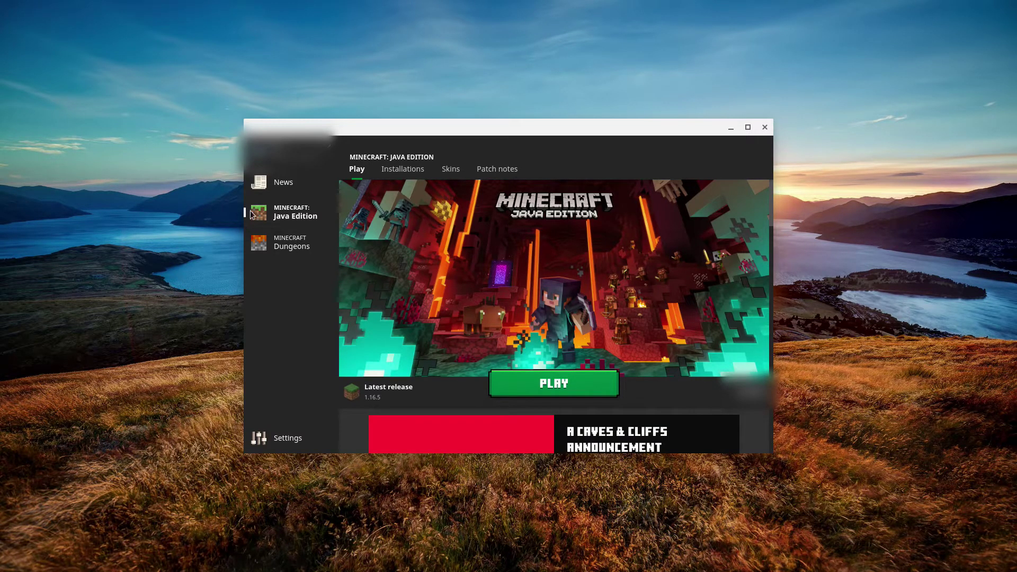
click(286, 247)
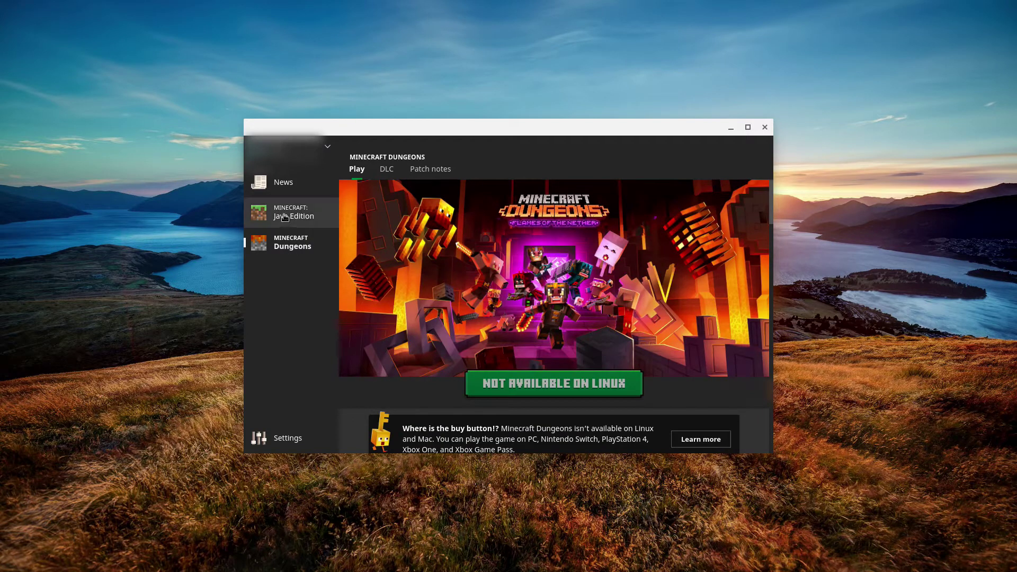
click(291, 214)
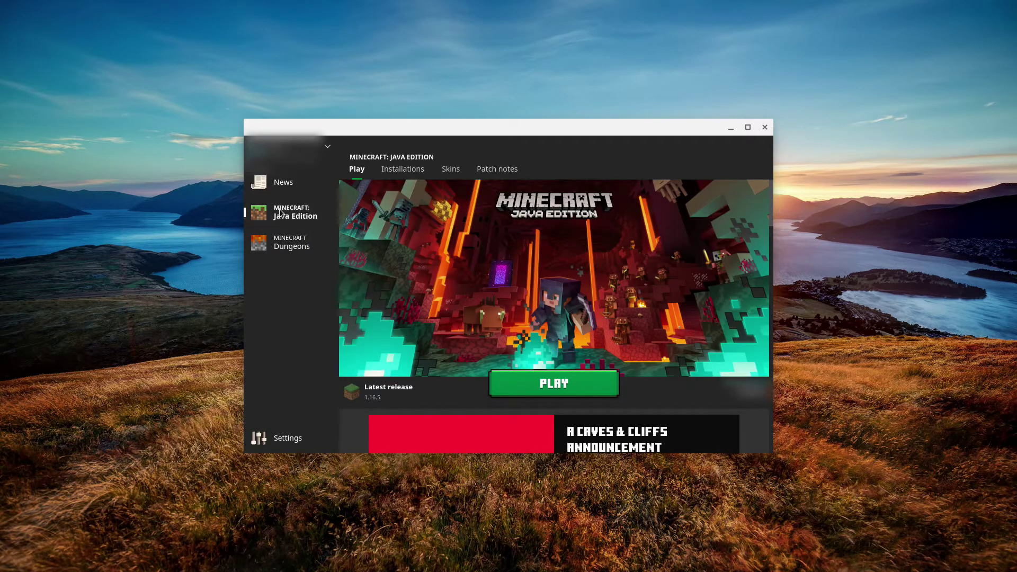
- Play Minecraft Java Edition 1.16.5 and switch the game to fullscreen
click(555, 385)
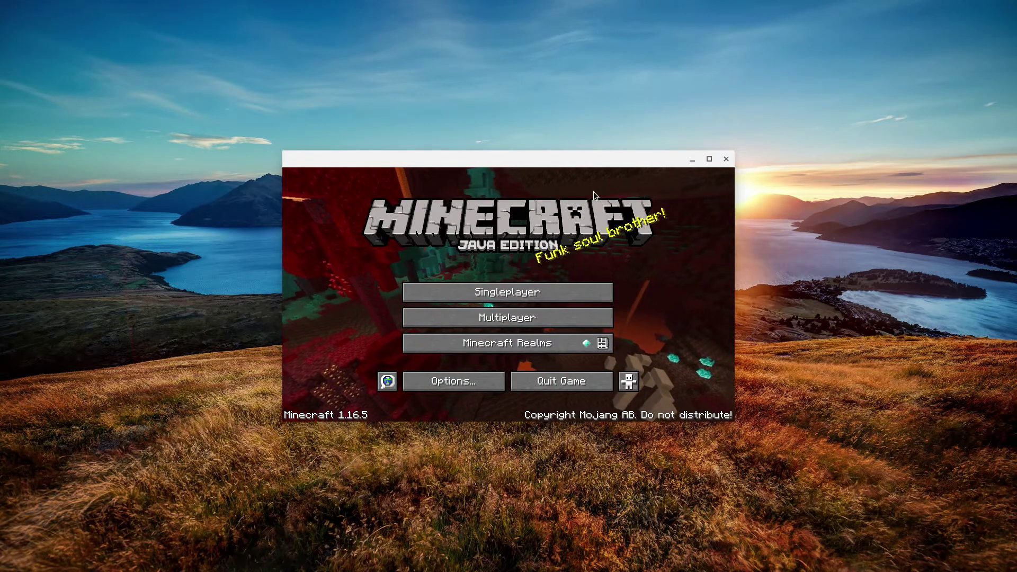
key(F11)
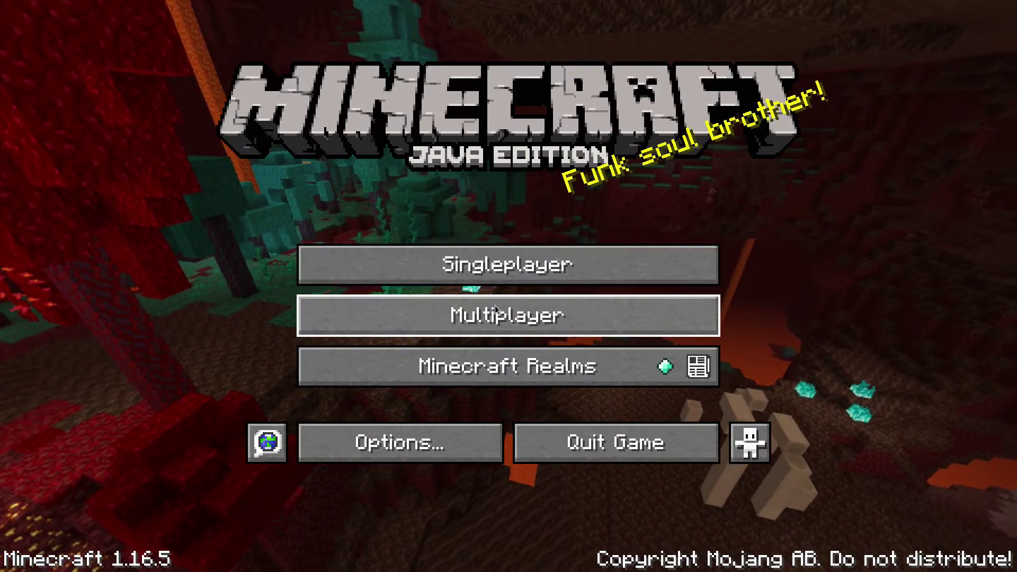
- Create a world named New World with the game mode set to Creative
click(496, 266)
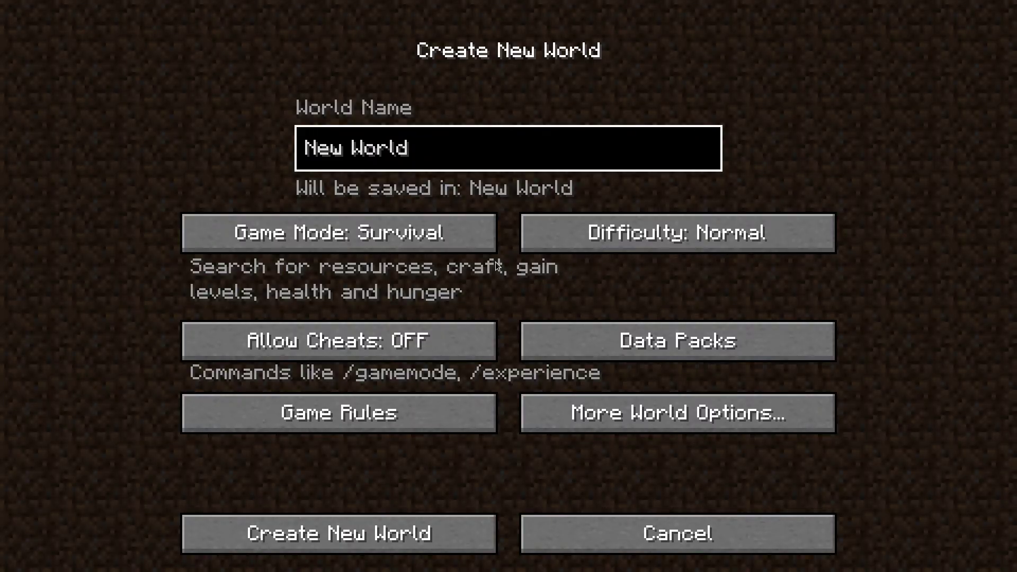
click(446, 225)
click(423, 235)
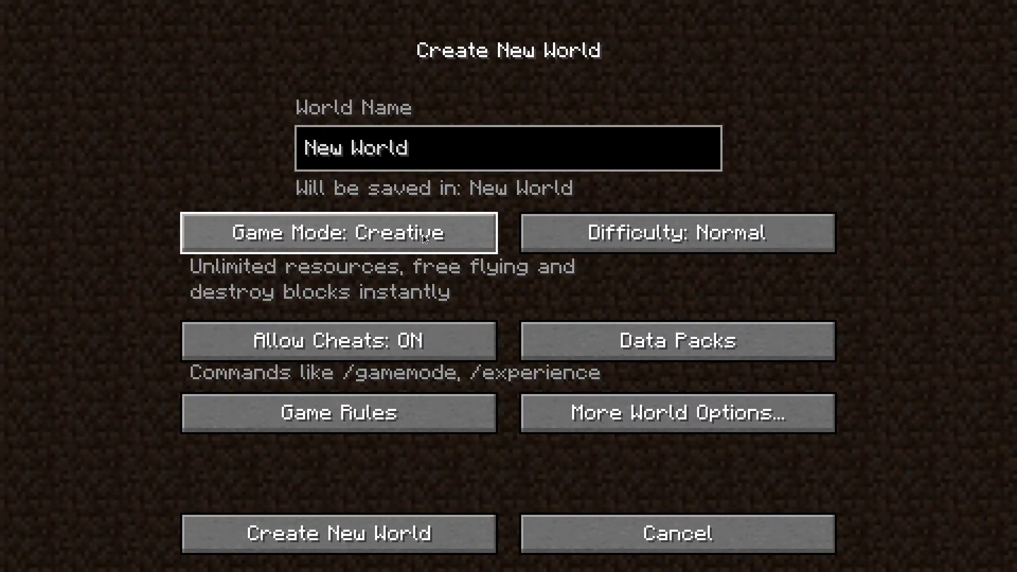
click(369, 536)
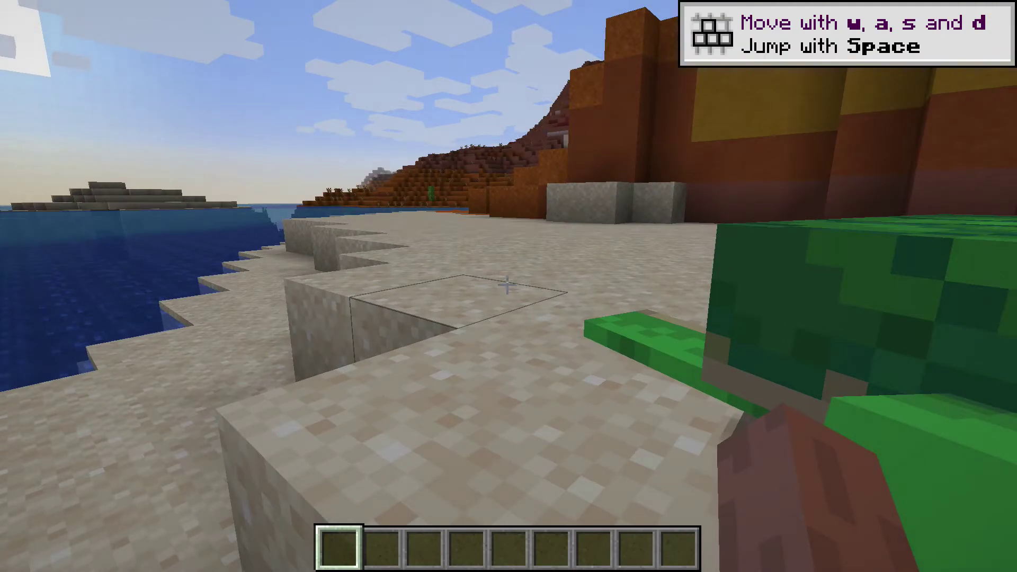
- Set the video settings' graphics quality to Fast and return to the game
key(w)
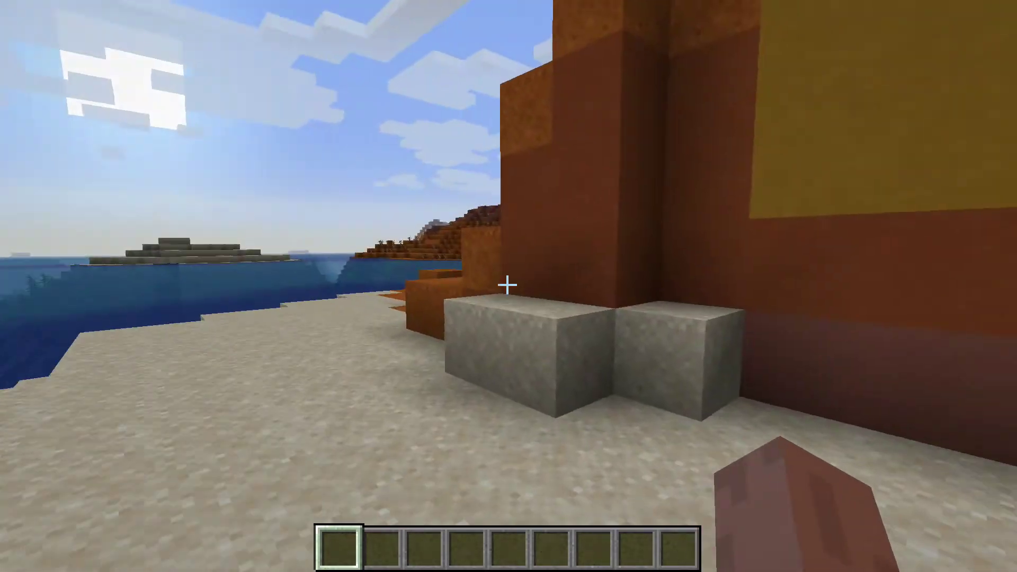
key(Escape)
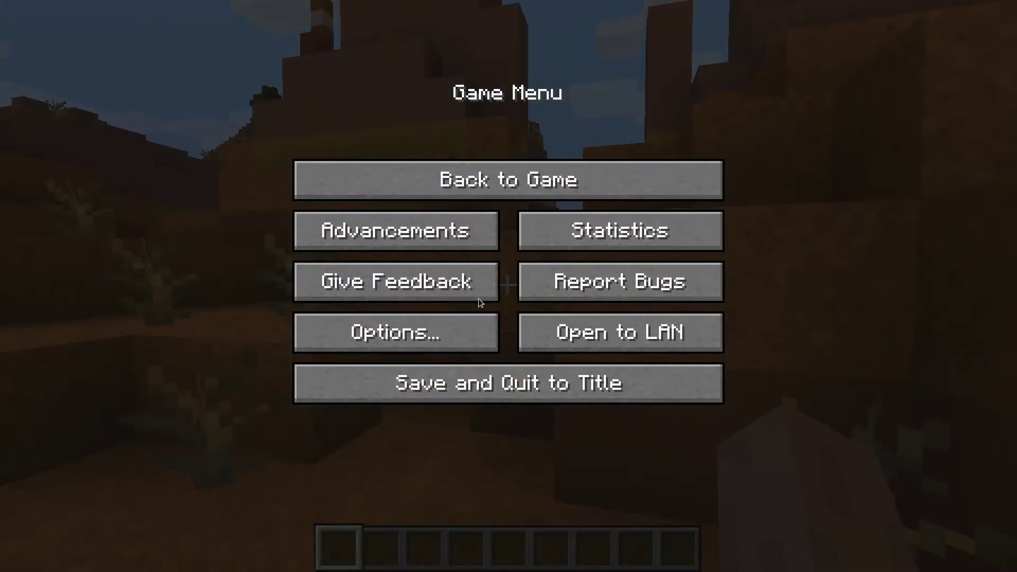
click(431, 342)
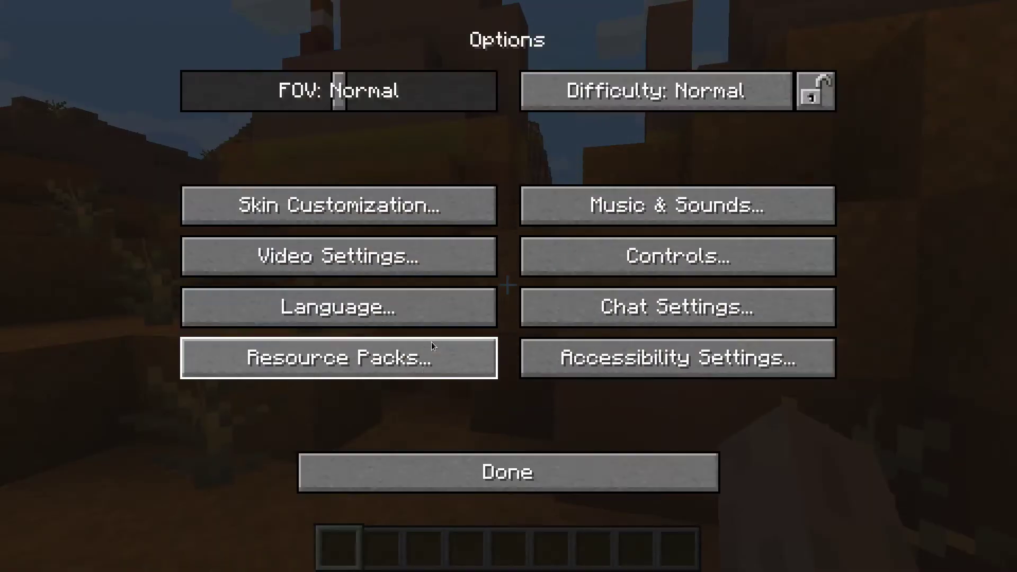
click(400, 271)
click(335, 202)
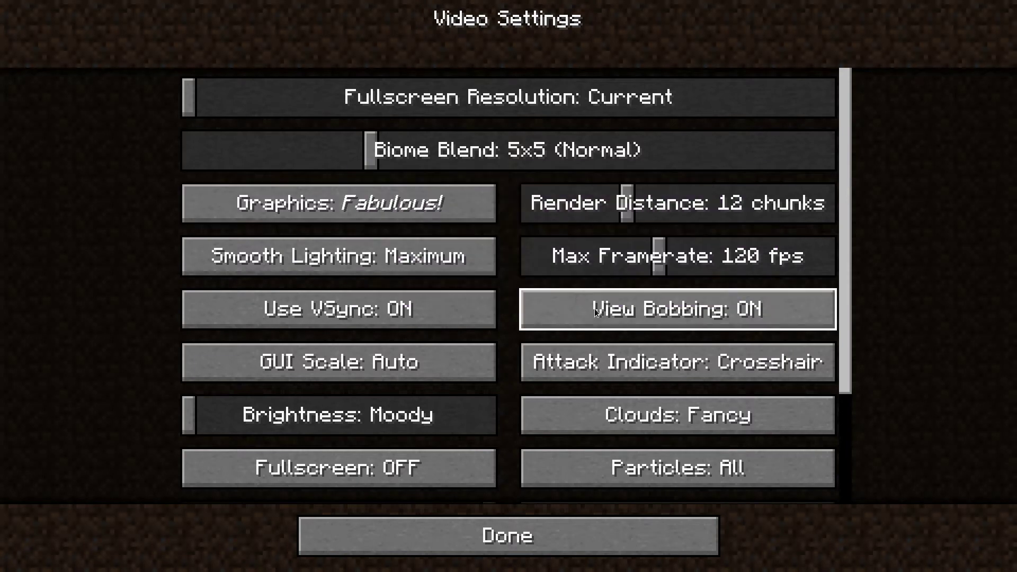
click(385, 205)
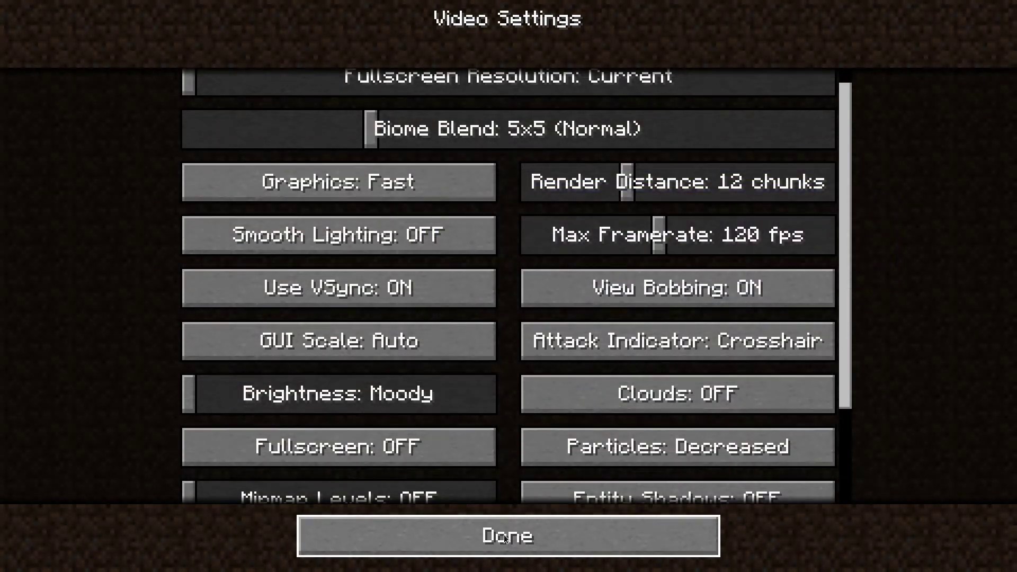
click(505, 536)
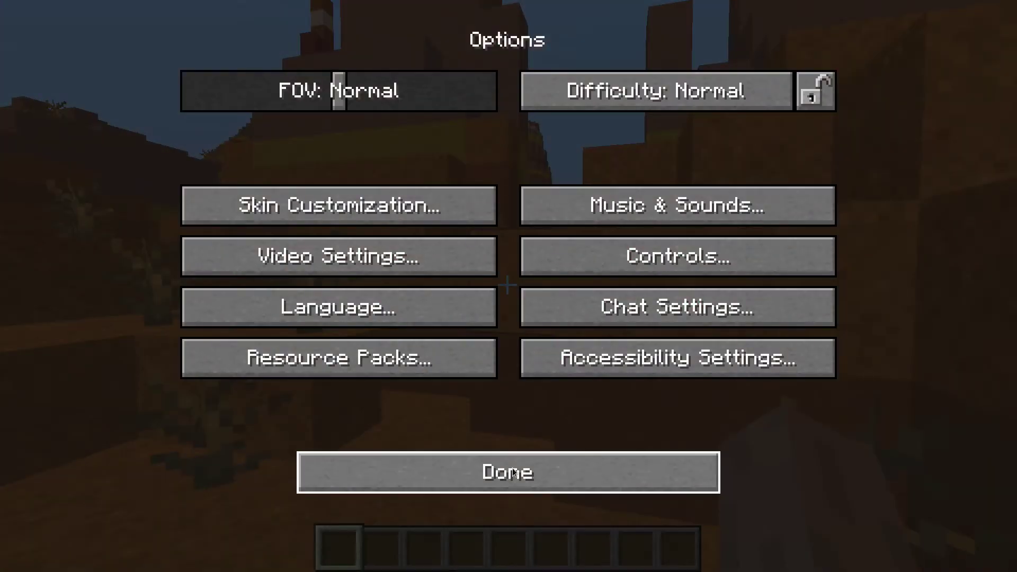
click(509, 471)
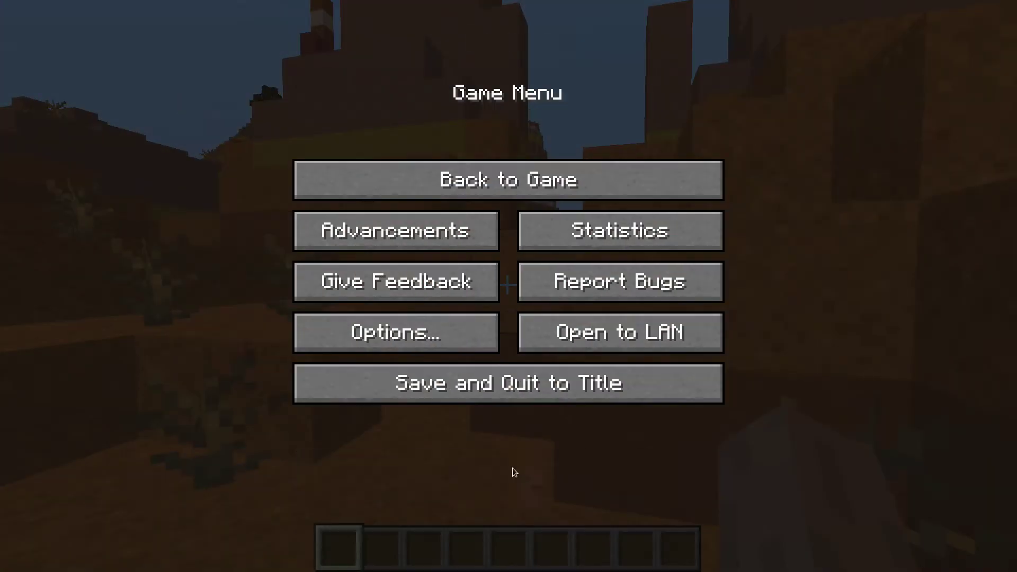
click(527, 191)
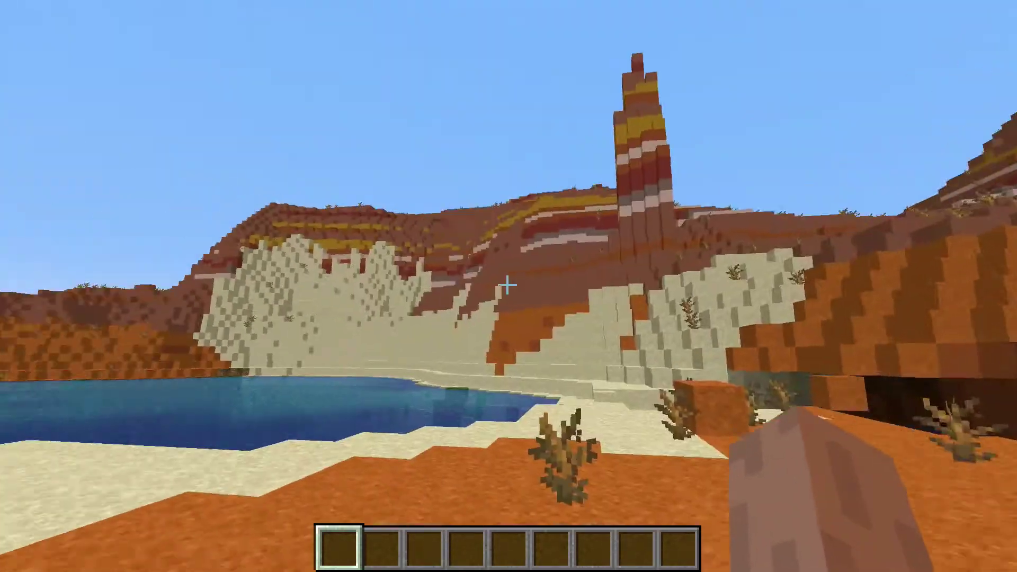
- Reopen the video settings to verify Fast graphics, then resume playing
key(Escape)
click(422, 330)
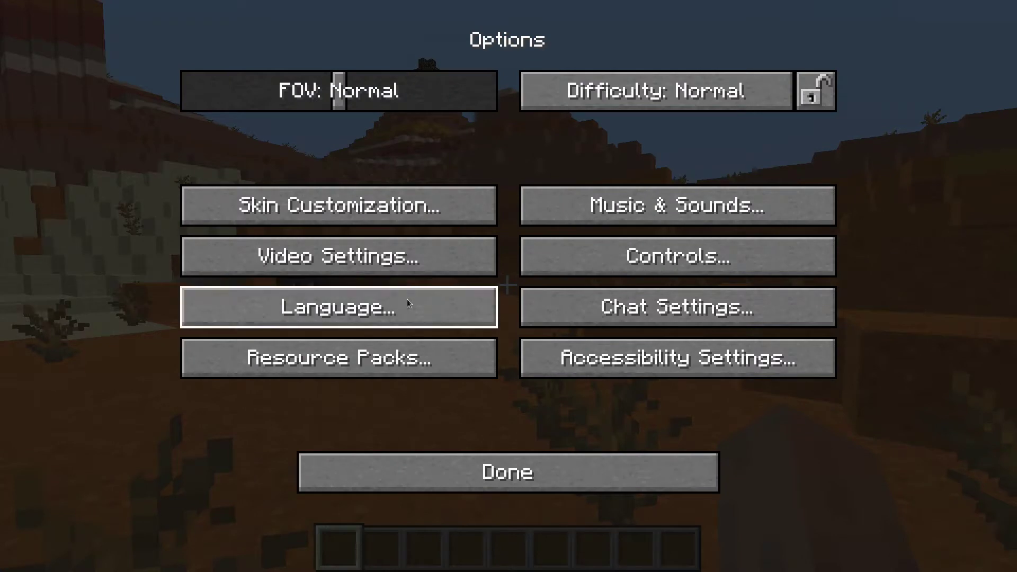
click(440, 260)
click(502, 530)
click(521, 447)
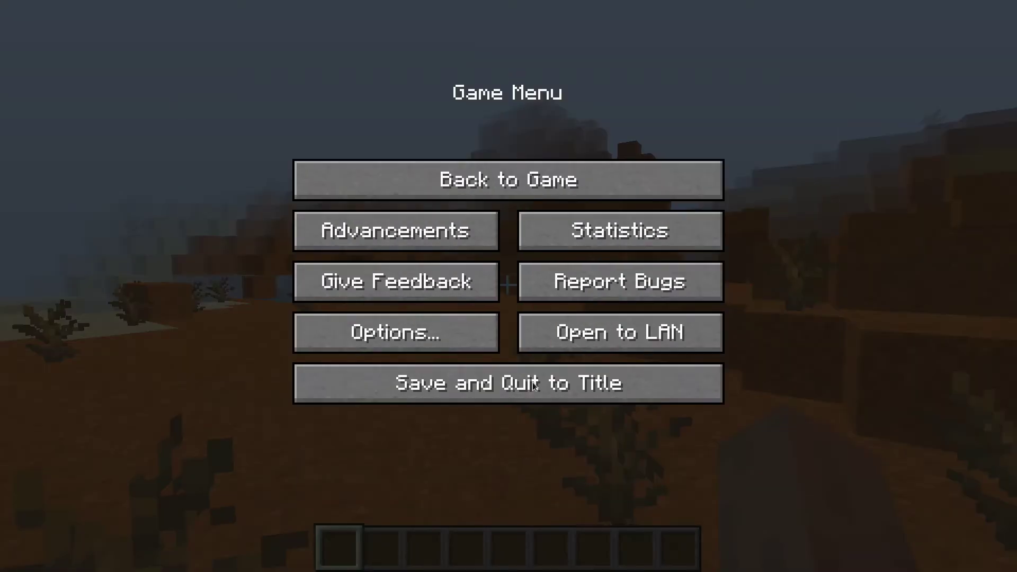
key(Escape)
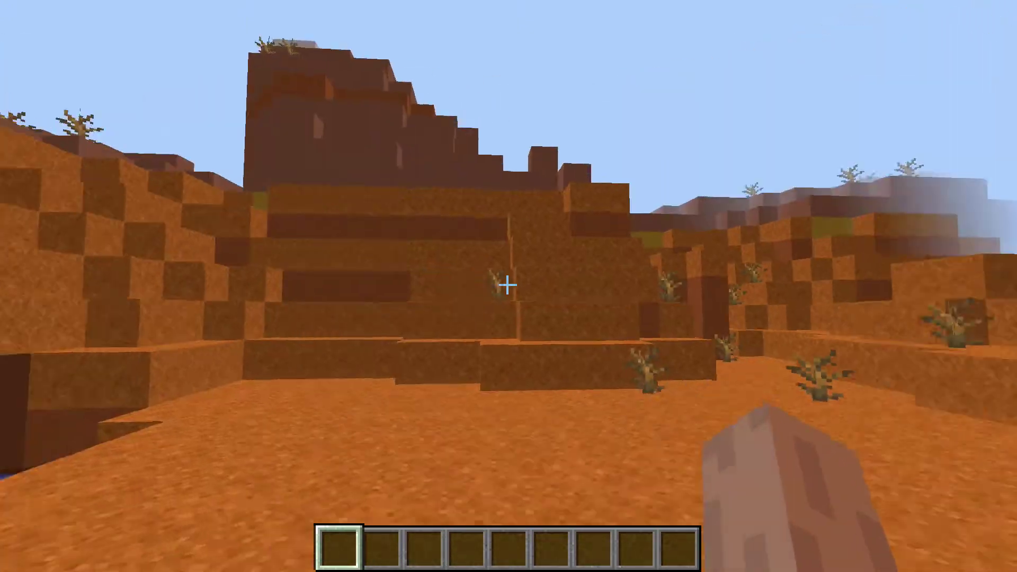
- Walk across the red badlands past the sand walls and dead bush toward the mesa
key(w)
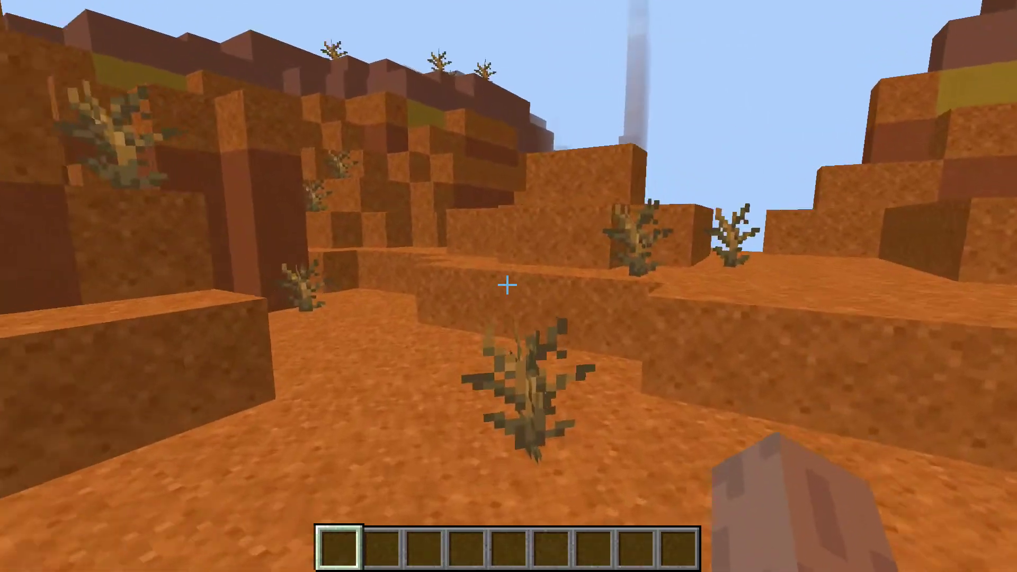
key(w)
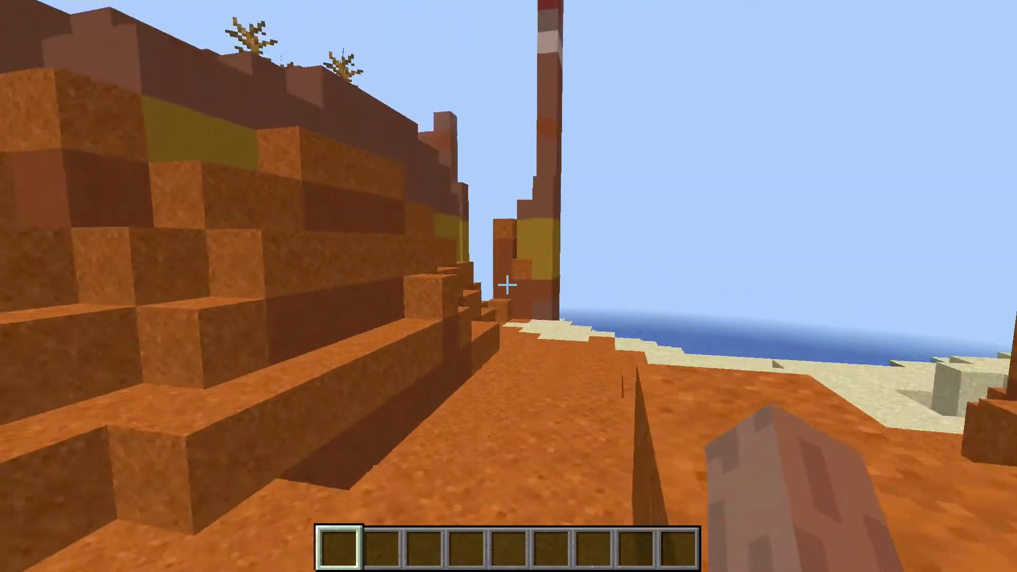
key(w)
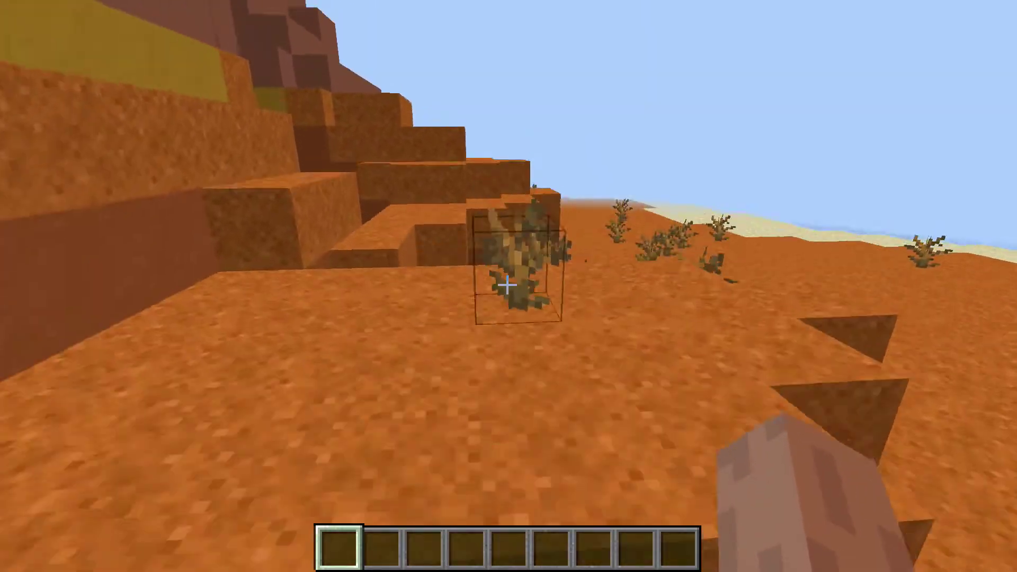
key(w)
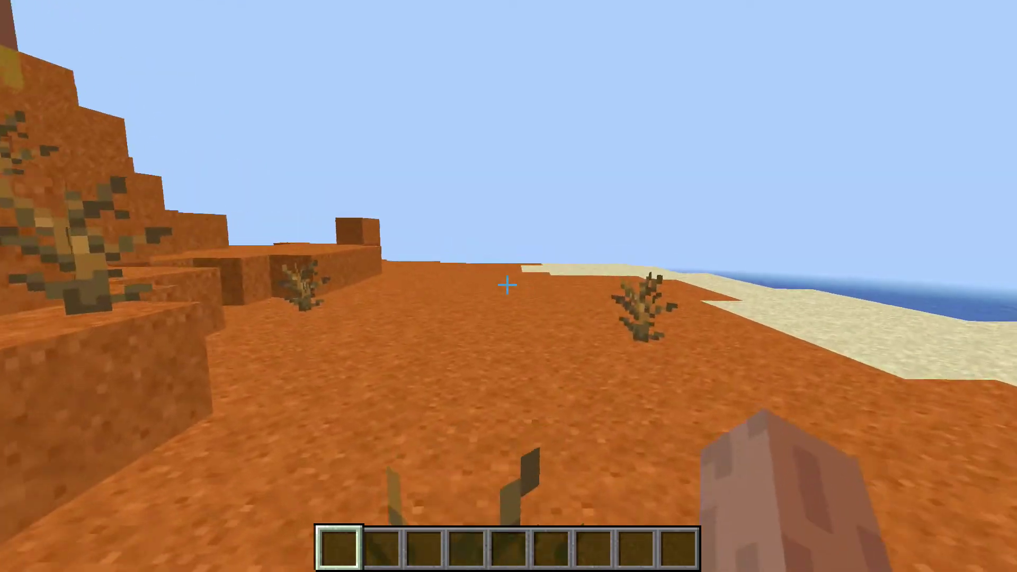
key(w)
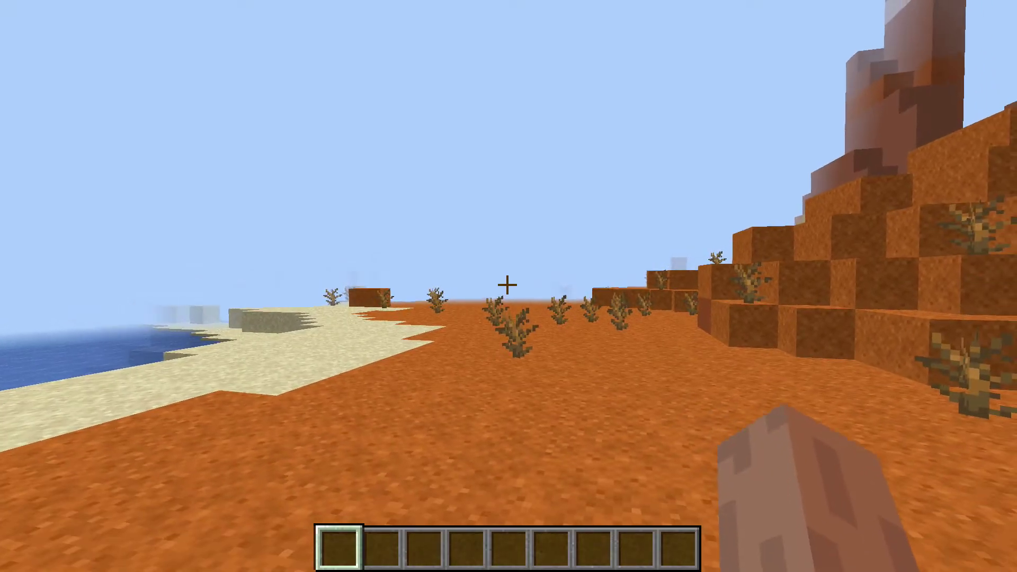
key(Escape)
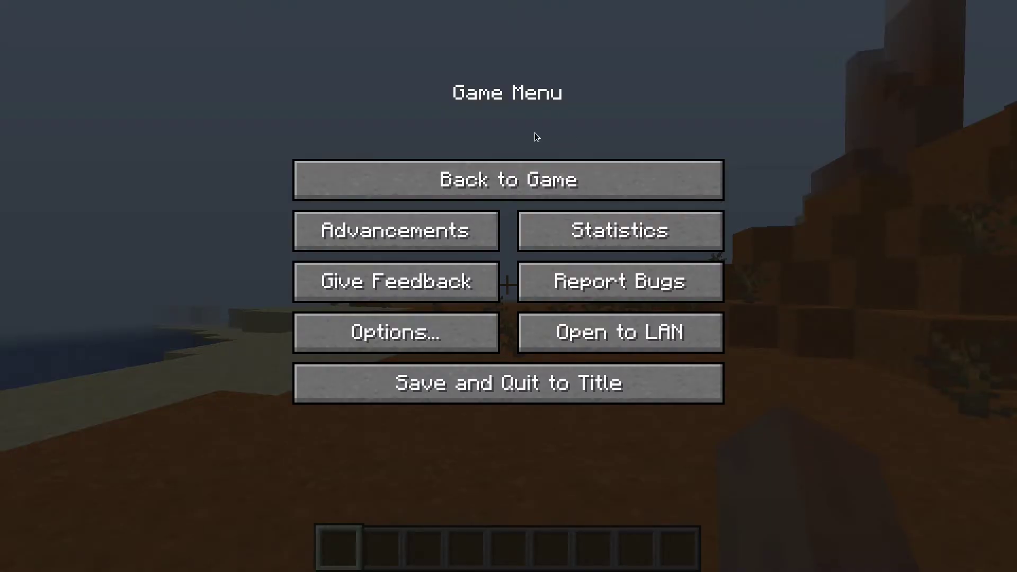
key(Escape)
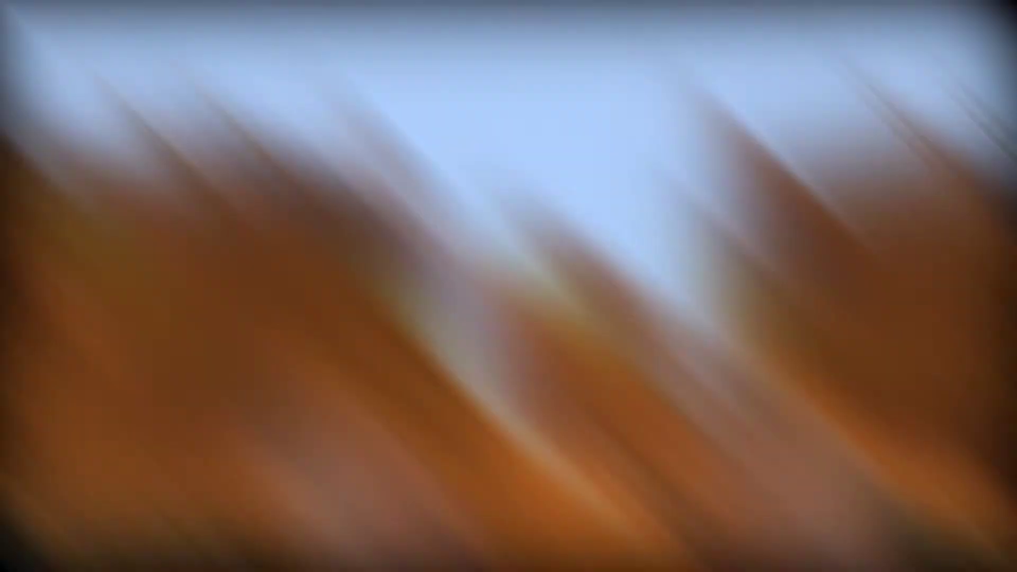
- Walk up to the mesa wall, head toward open desert, then pause at the Game Menu
key(w)
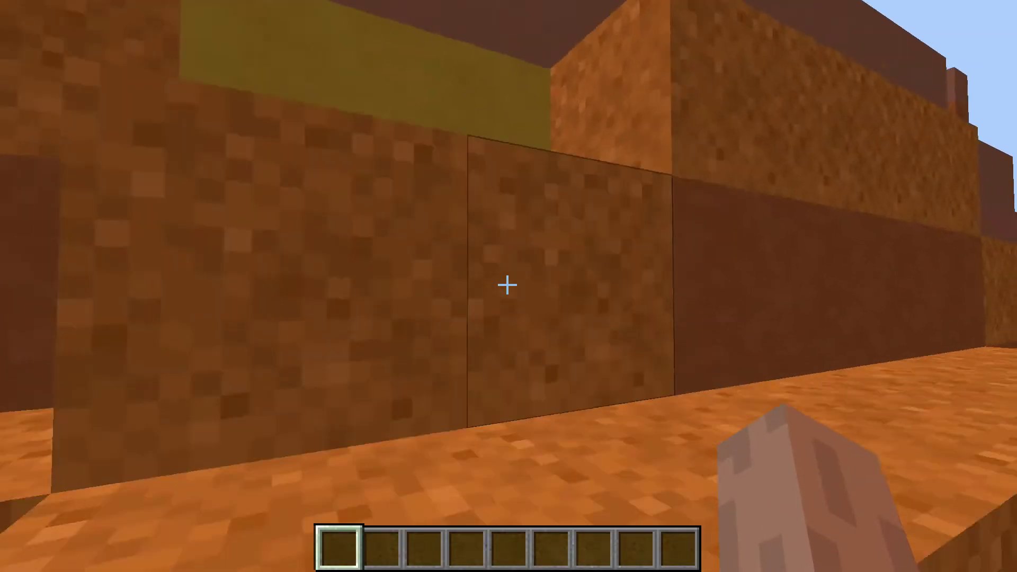
key(w)
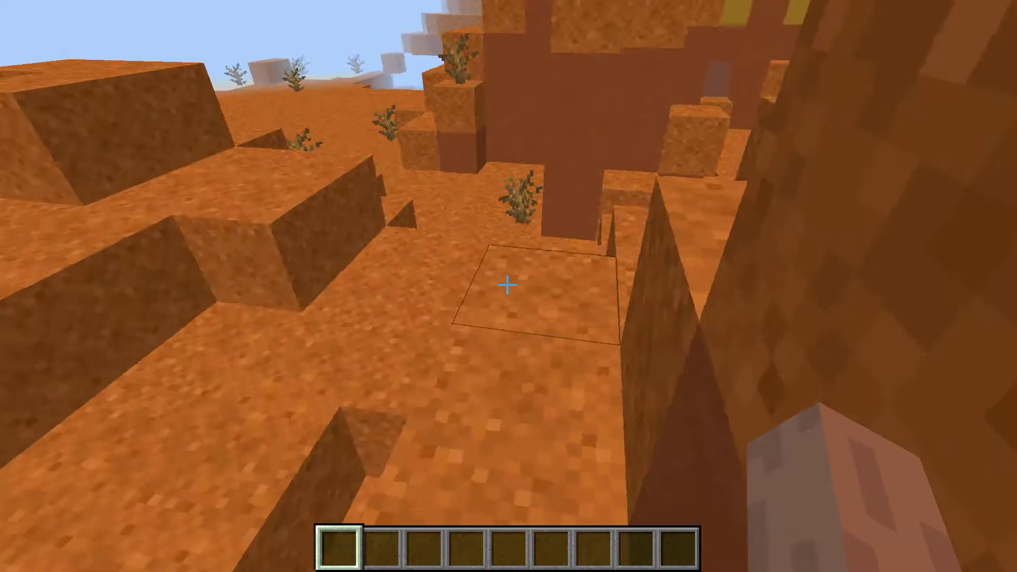
key(w)
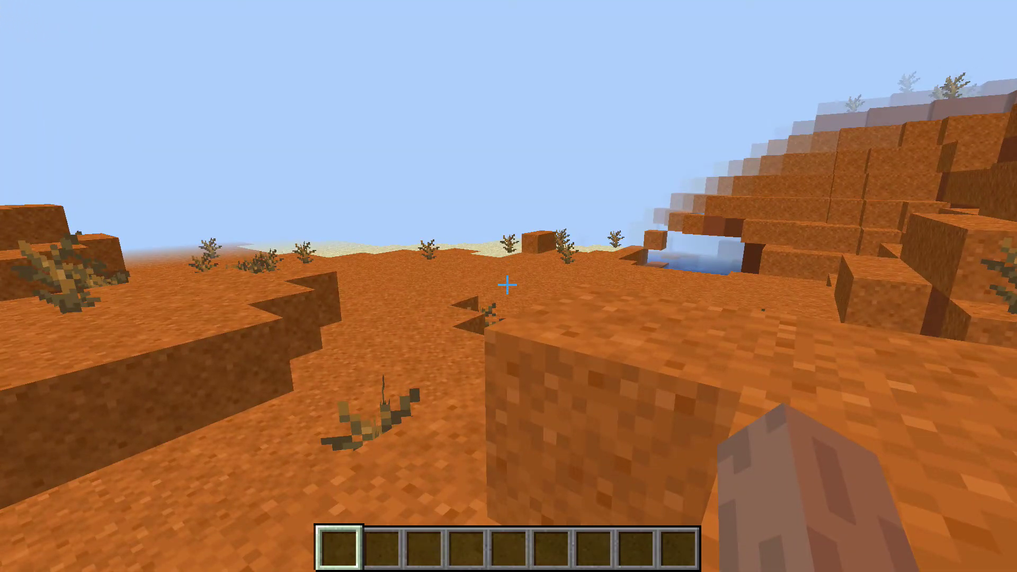
key(Escape)
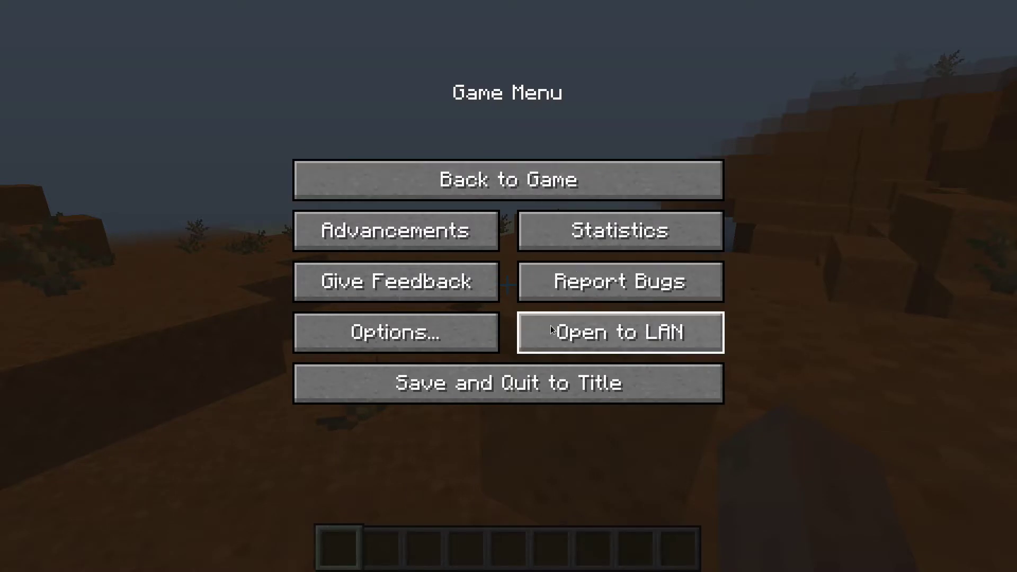
- Save and quit the world, then enter Multiplayer, accepting the third-party online play warning
click(496, 370)
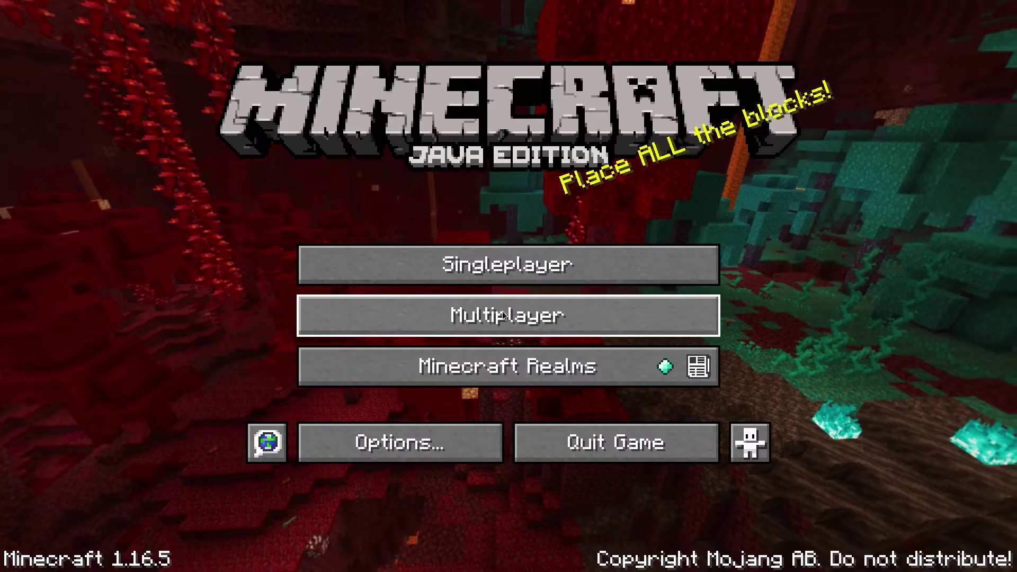
click(502, 312)
click(407, 419)
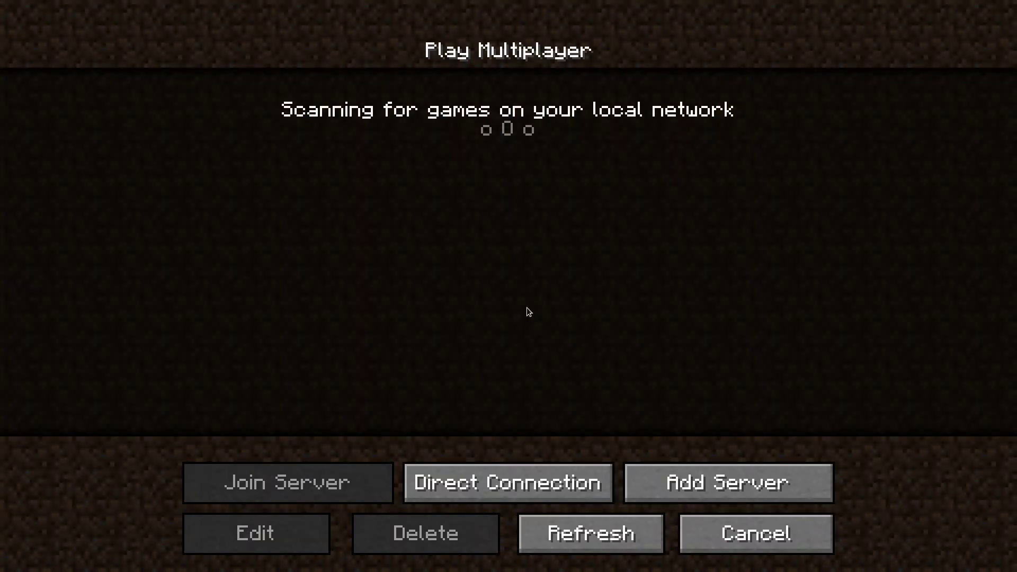
- Direct-connect to the server at address 192.168.0.55
click(535, 500)
click(468, 275)
text(192.168.0.55)
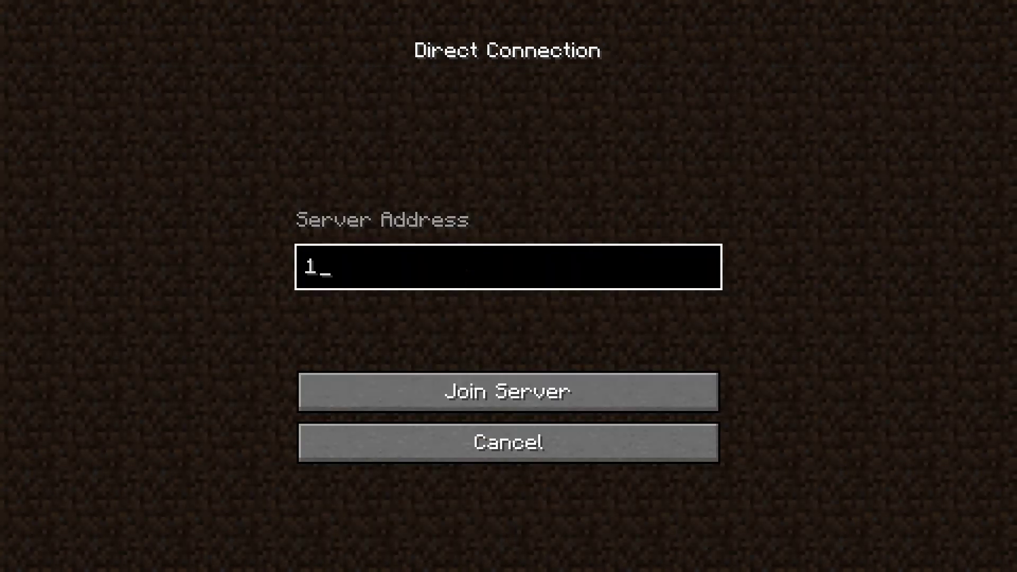
click(534, 377)
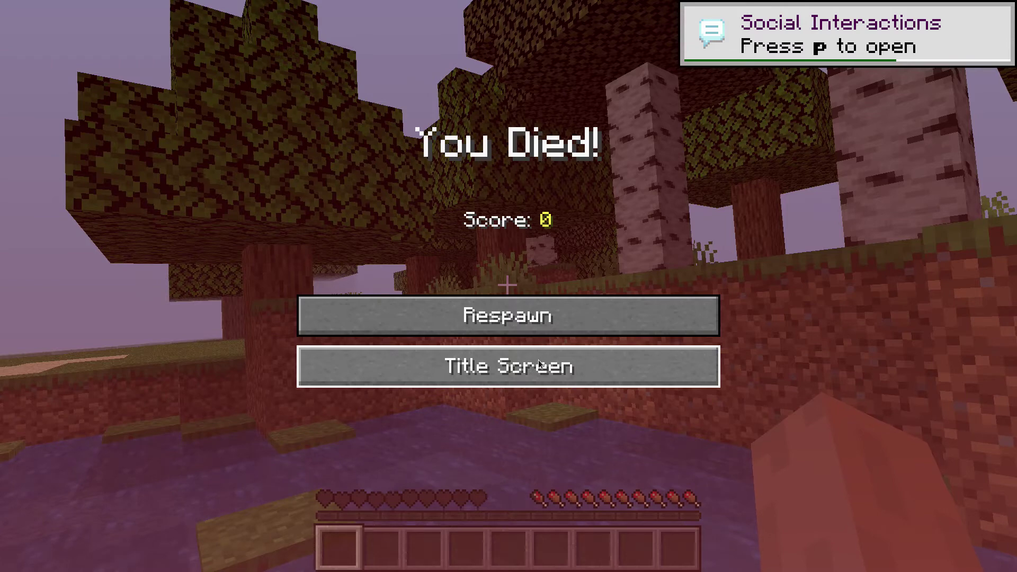
- Respawn, walk from the beach through the oak trees toward the hill, then disconnect
click(524, 322)
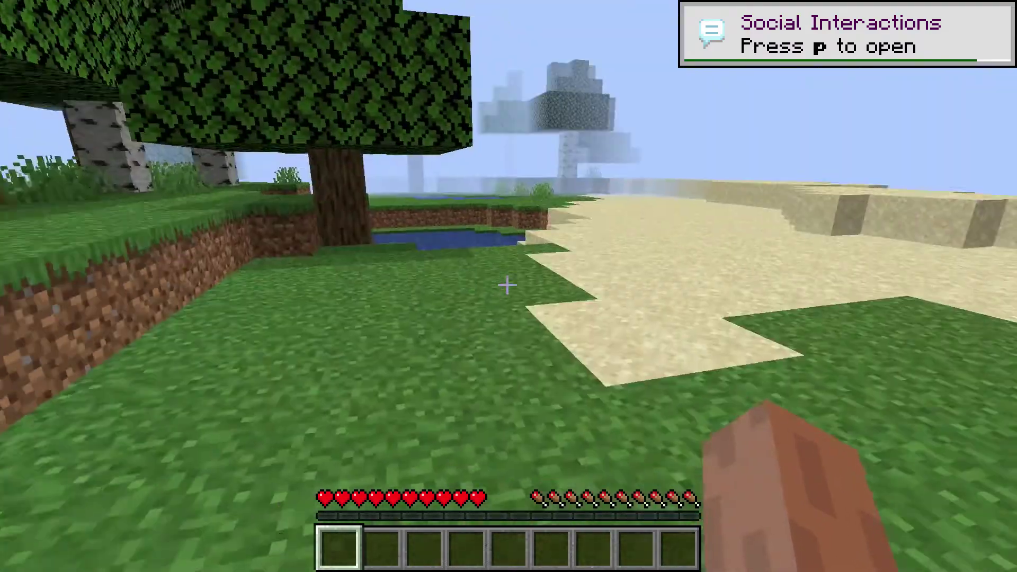
key(w)
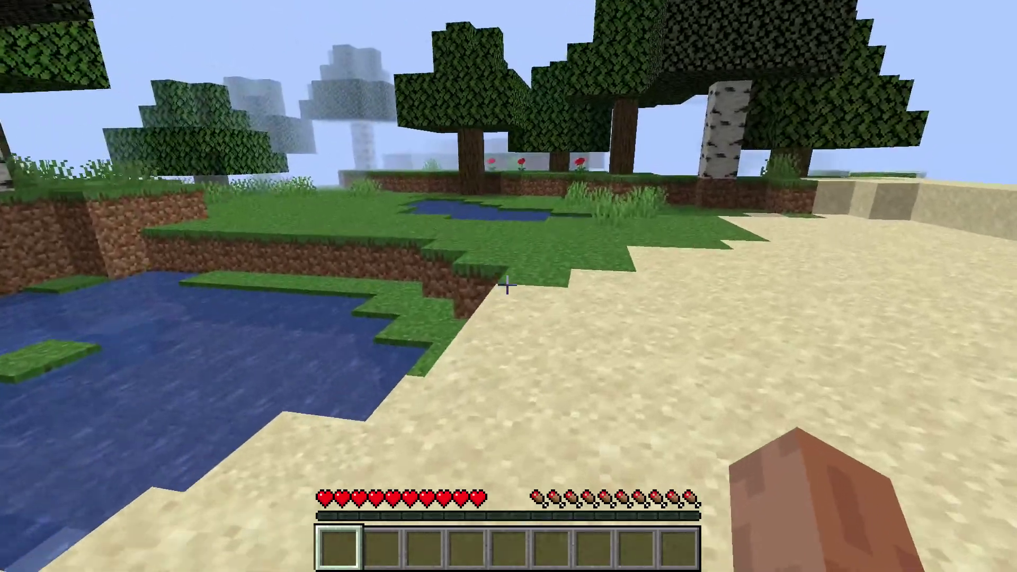
key(w)
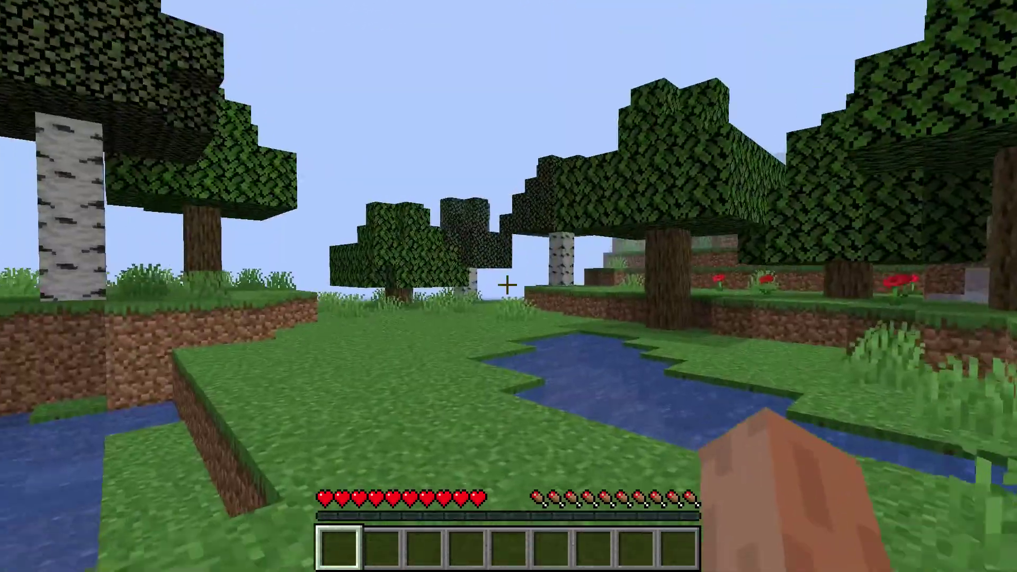
key(w)
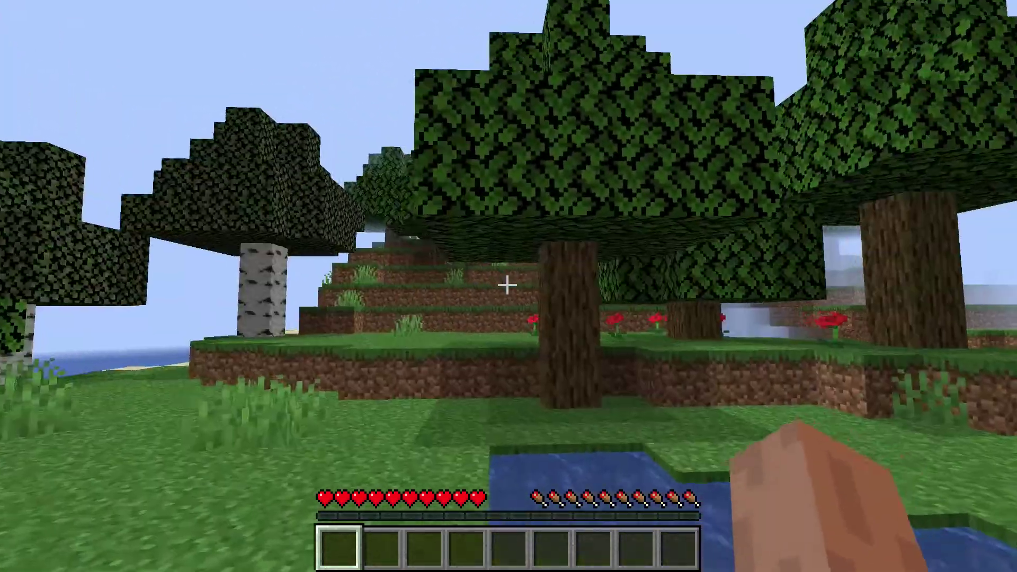
key(w)
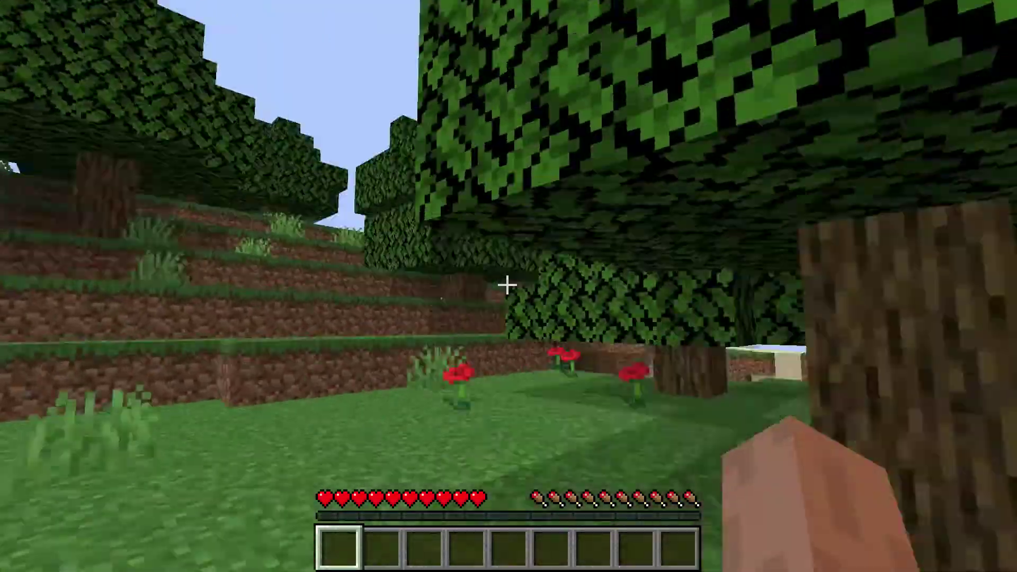
key(w)
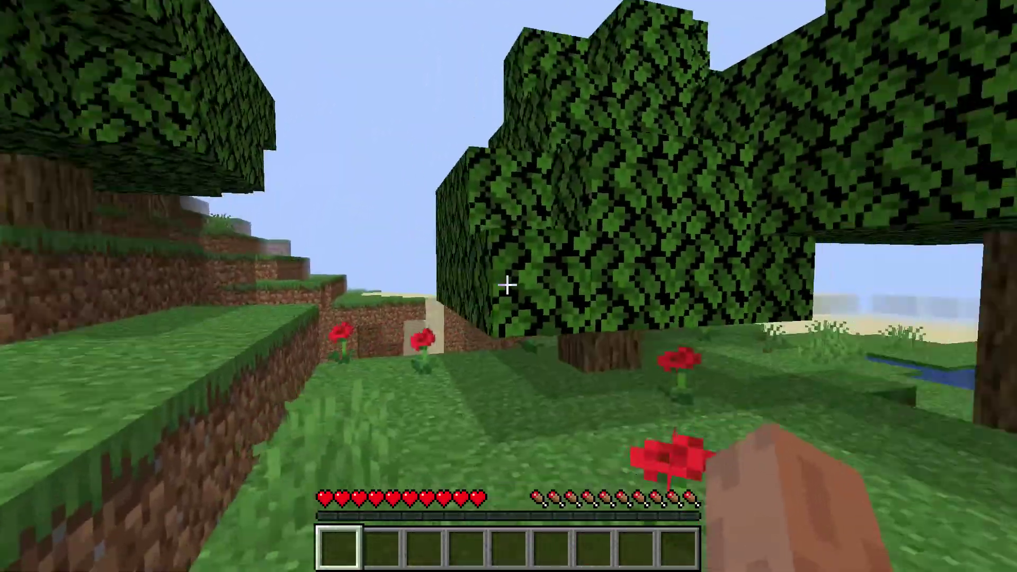
key(w)
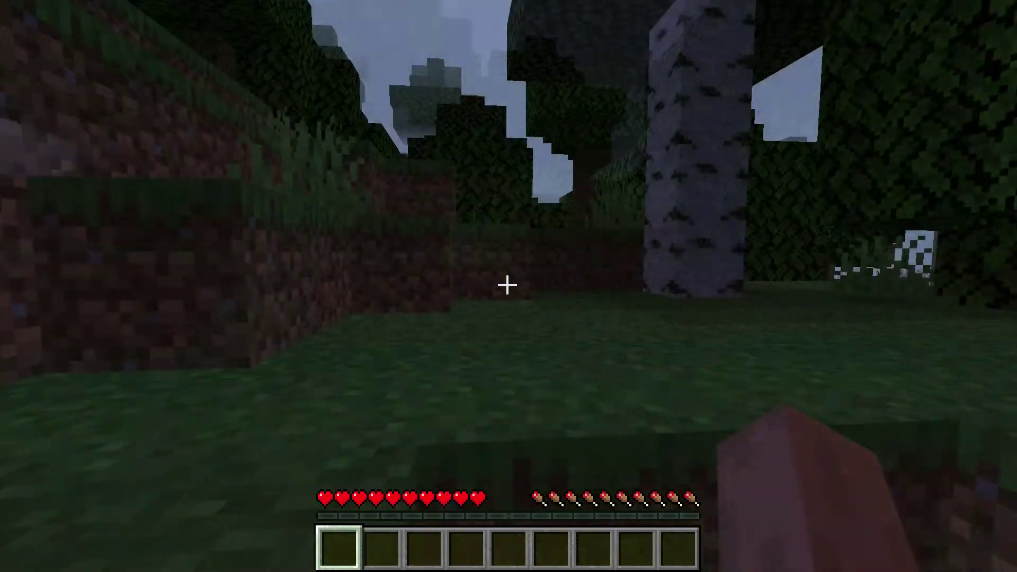
key(Escape)
click(496, 386)
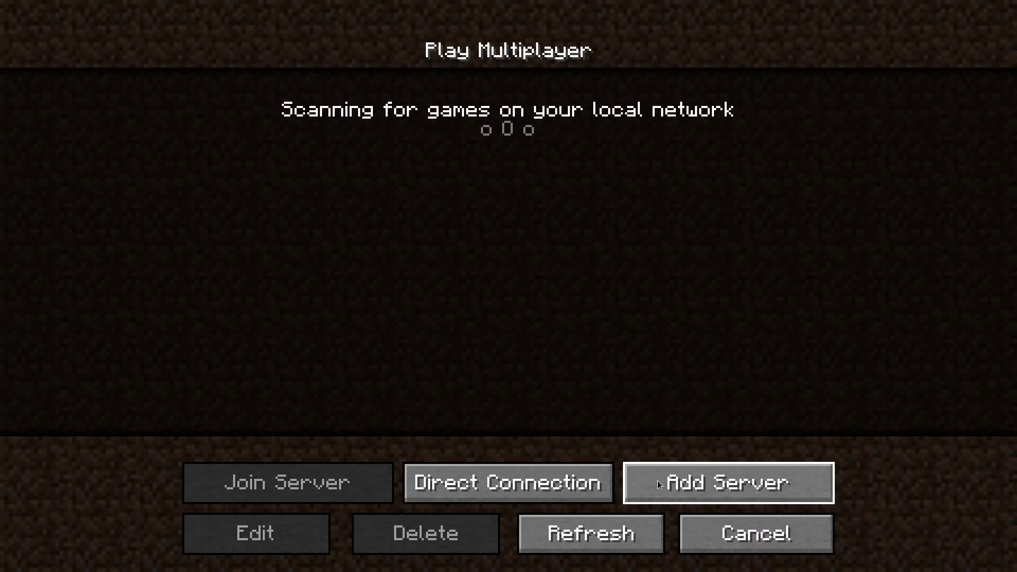
- Replace the old local server address with us.mineplex.com and join that server
click(538, 496)
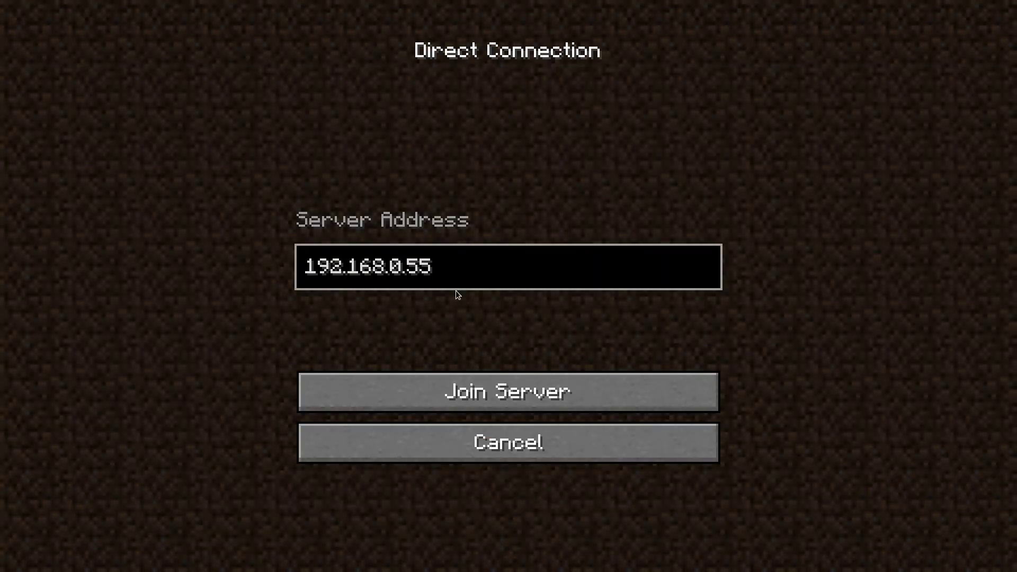
key(BackSpace)
key(BackSpace)
key(BackSpace)
key(BackSpace)
key(BackSpace)
key(BackSpace)
key(BackSpace)
key(BackSpace)
key(BackSpace)
key(BackSpace)
key(BackSpace)
key(BackSpace)
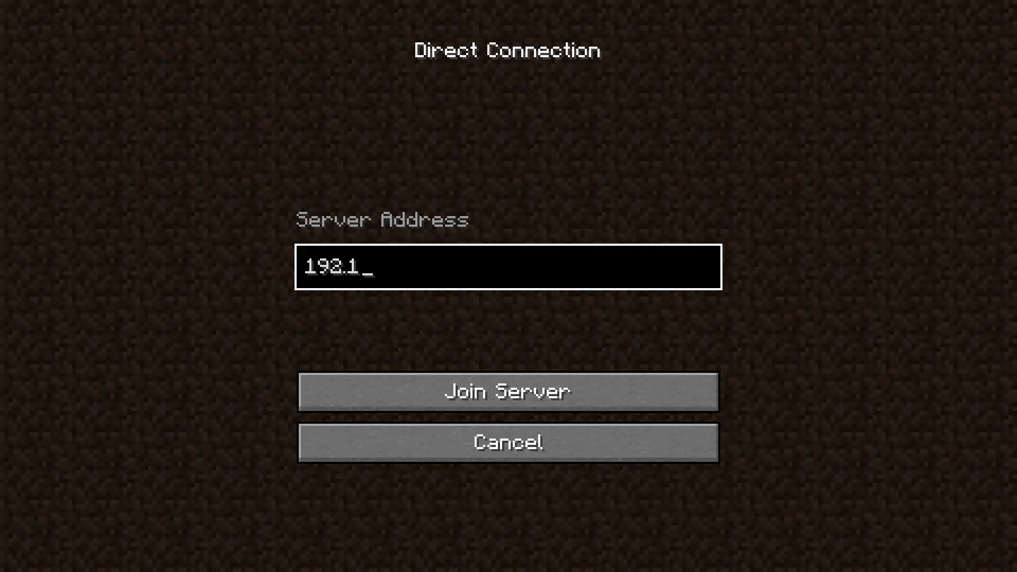
text(us.mineplex.com)
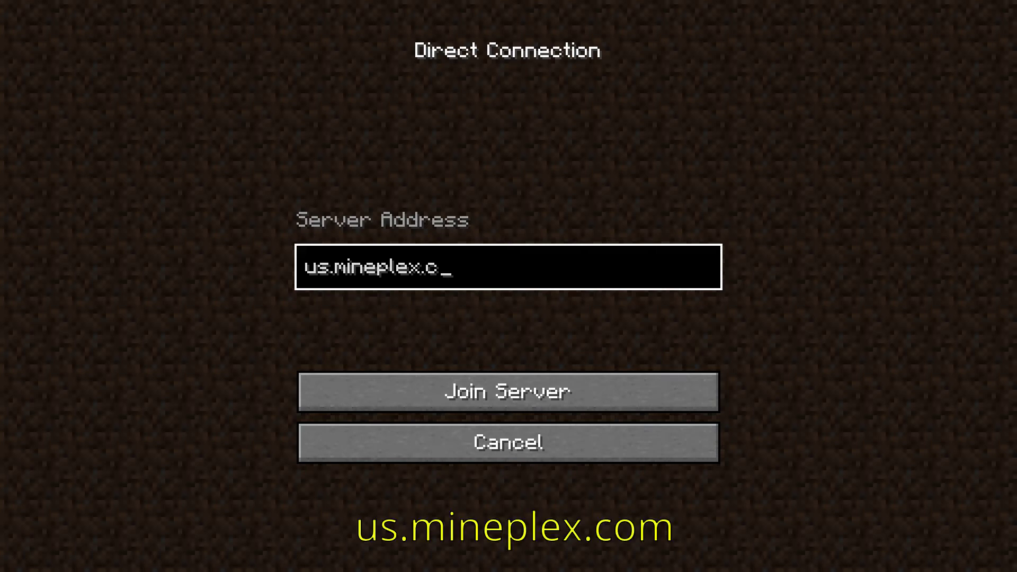
click(511, 383)
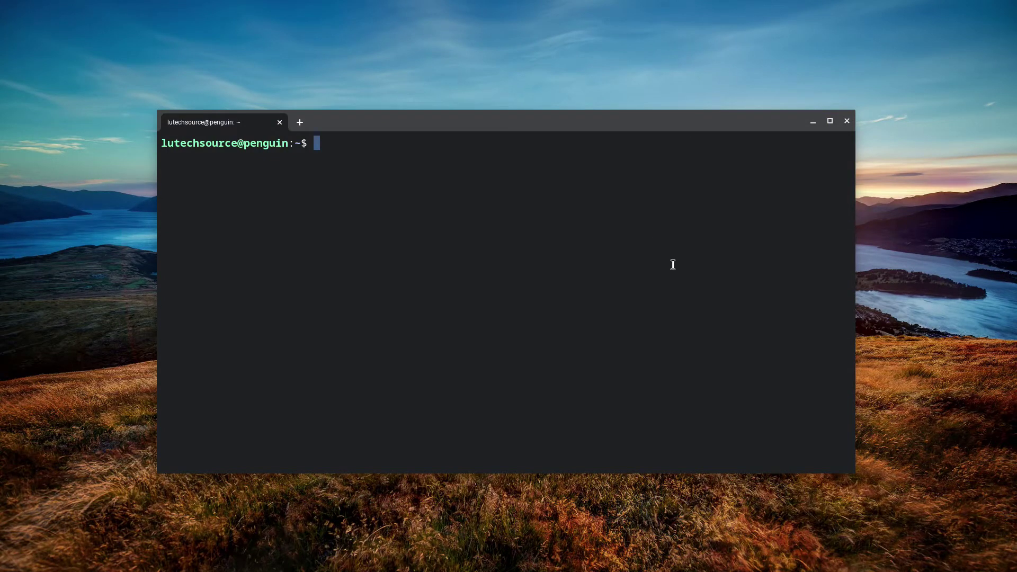
- Start Chrome from the launcher and load the Flathub home page at flathub.org
key(super)
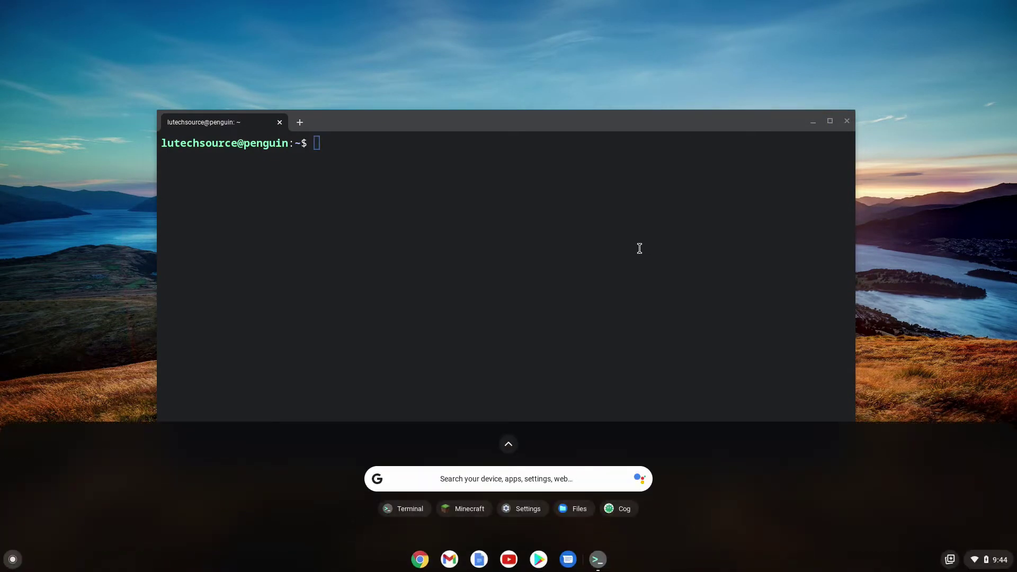
click(421, 560)
text(flathubo)
key(BackSpace)
key(Return)
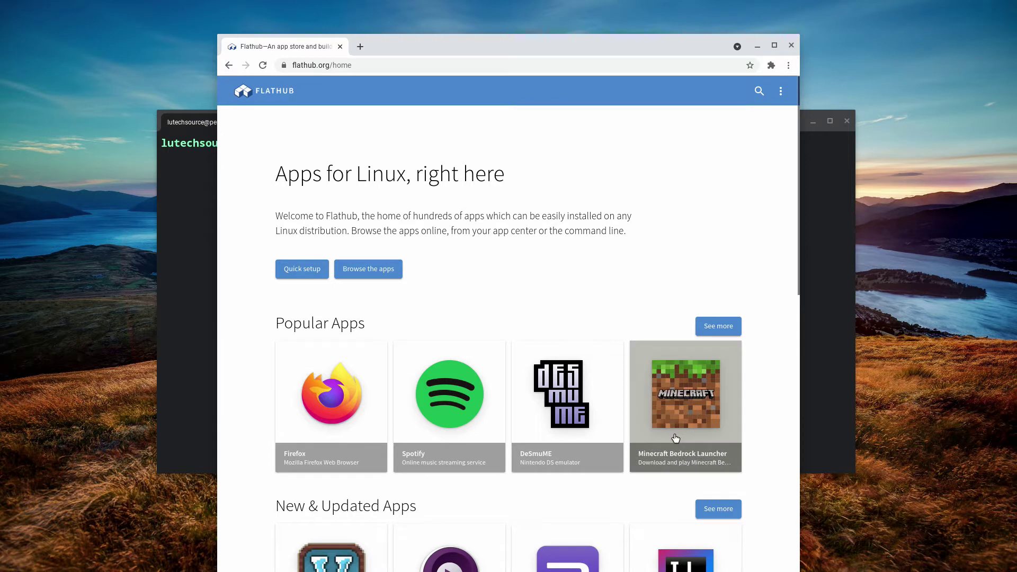
- Search Flathub for minecraft and go to the Minecraft Bedrock Launcher page
click(758, 91)
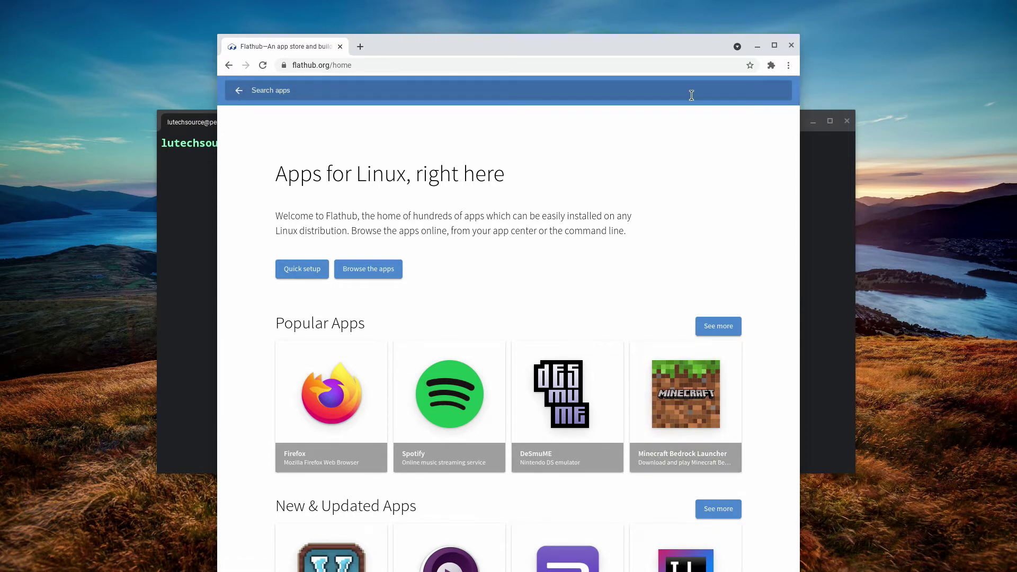
text(minecraft)
key(Return)
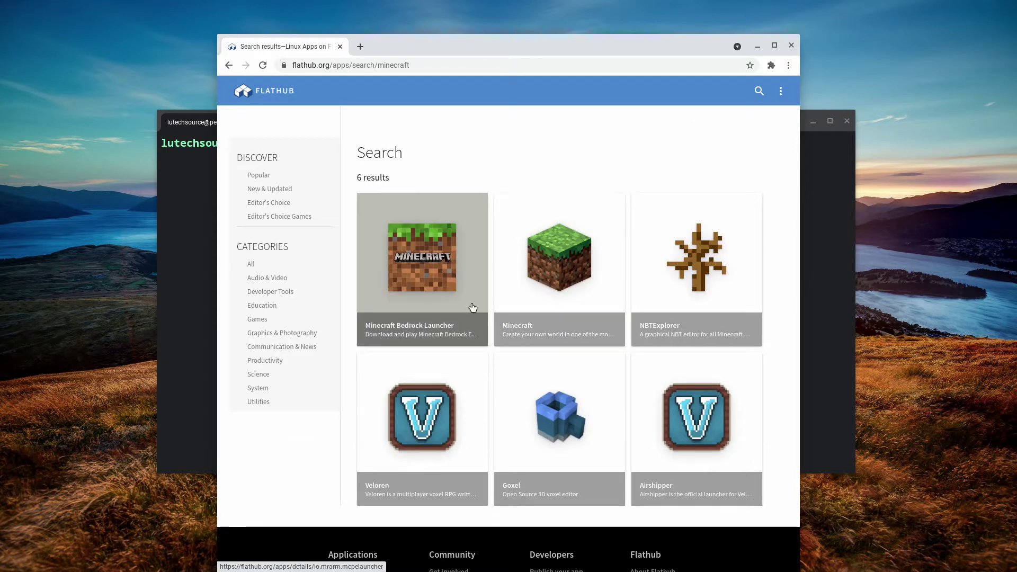
click(410, 259)
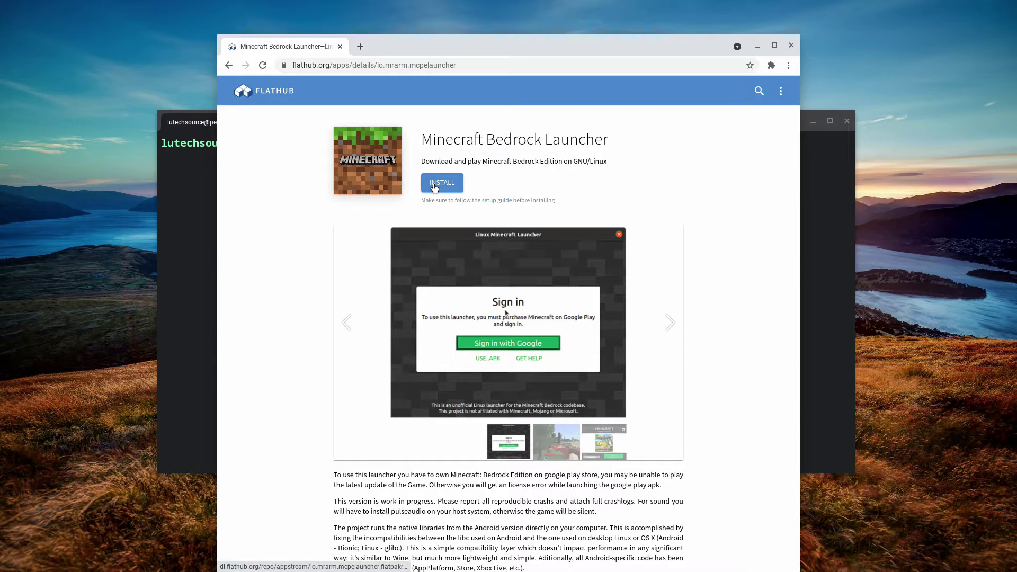
- Copy the 'flatpak install flathub io.mrarm.mcpelauncher' command and bring Terminal forward
scroll(481, 224, down, 15)
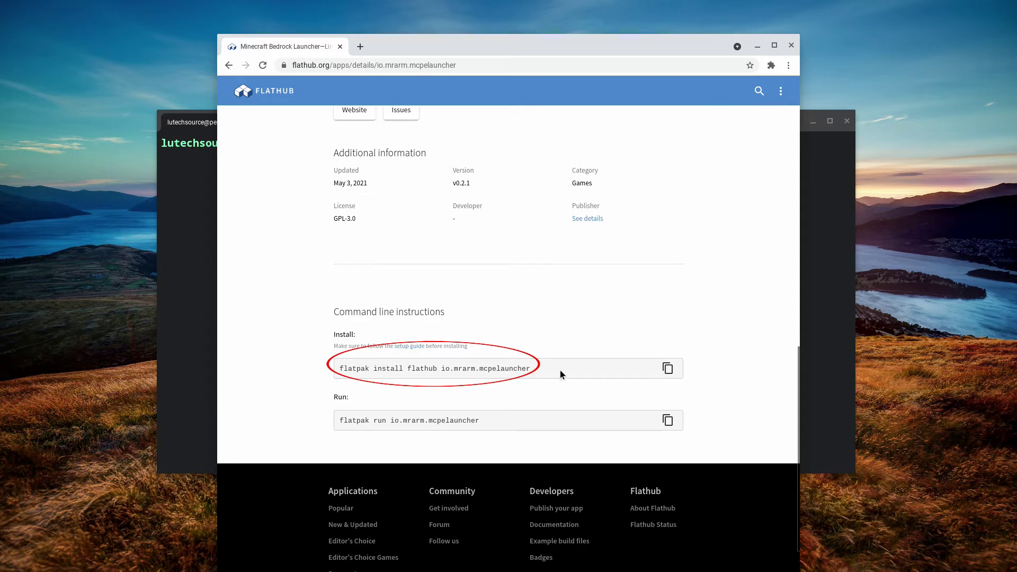
click(668, 370)
click(845, 229)
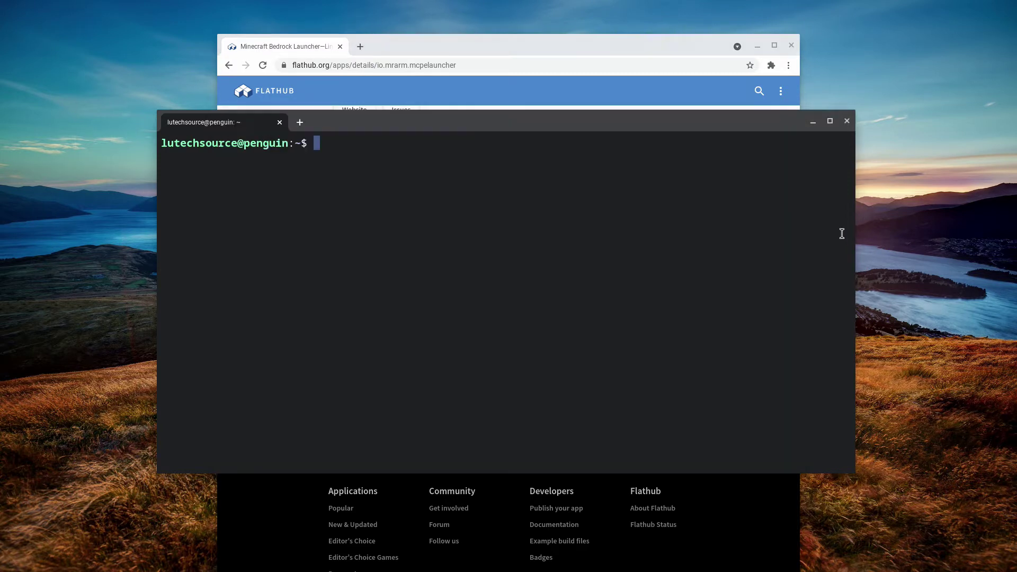
- Run 'sudo flatpak install flathub io.mrarm.mcpelauncher' in Terminal, accepting both prompts
click(757, 46)
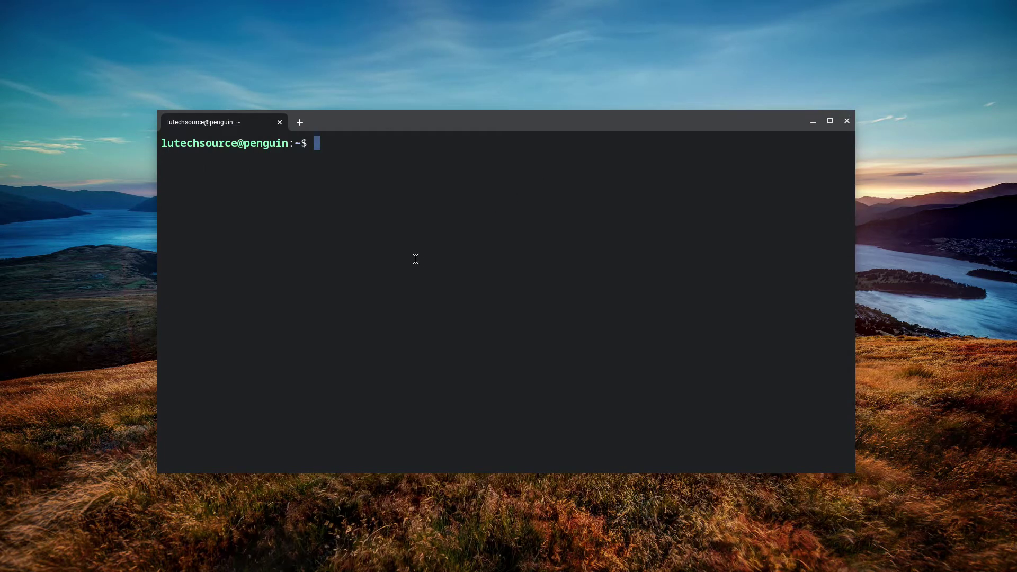
text(sudo)
key(ctrl+shift+v)
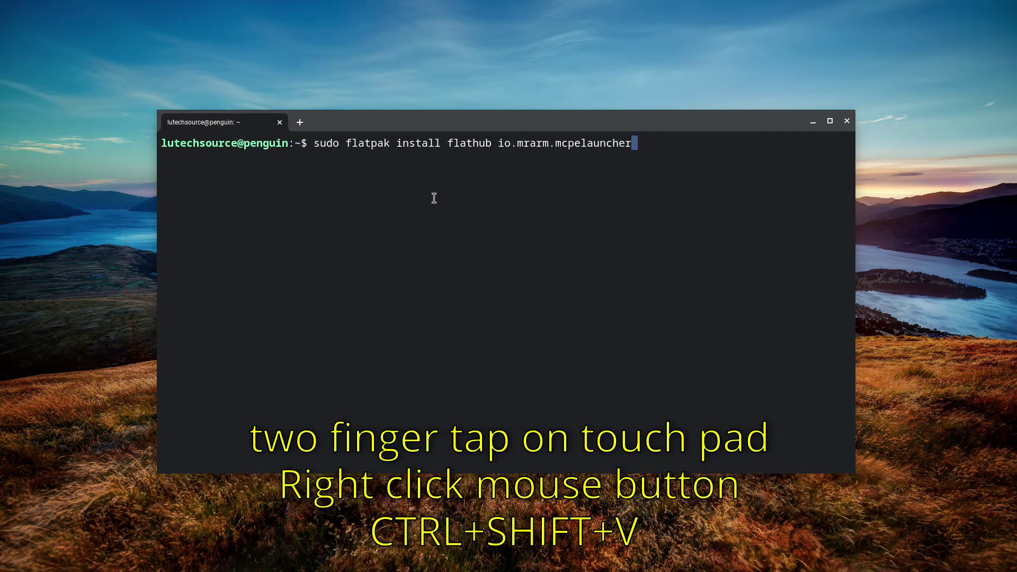
key(Return)
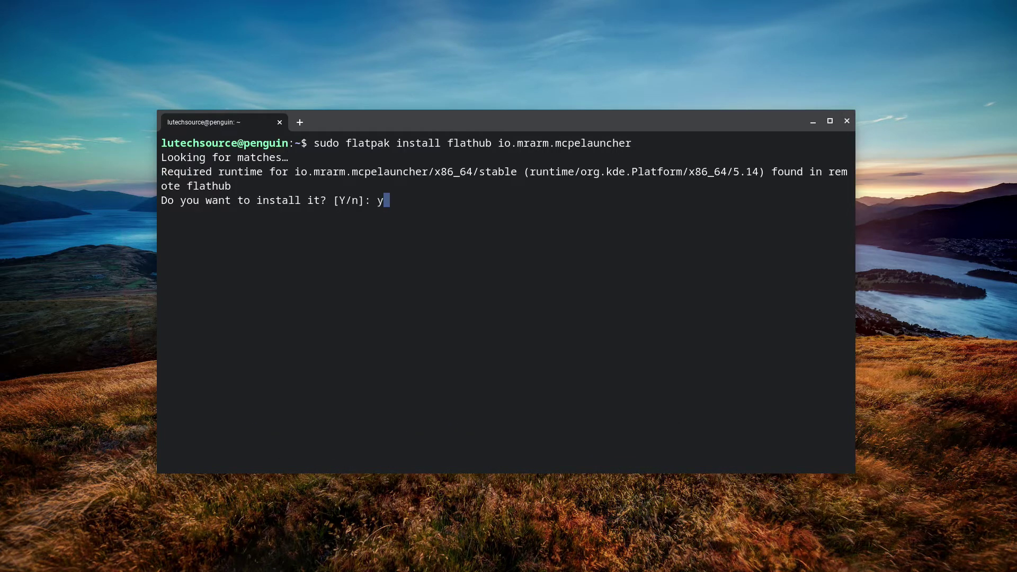
key(Return)
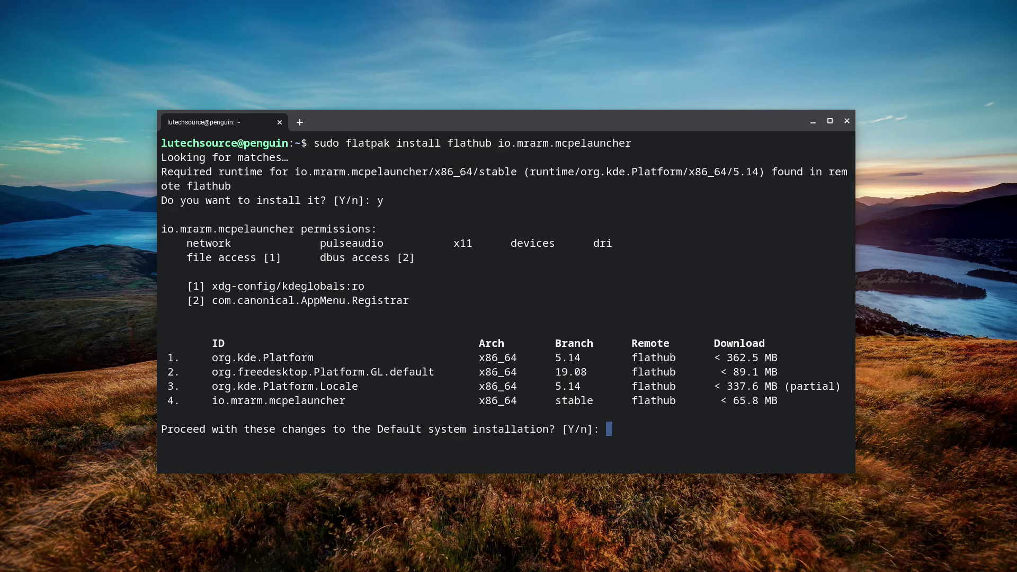
text(y)
key(Return)
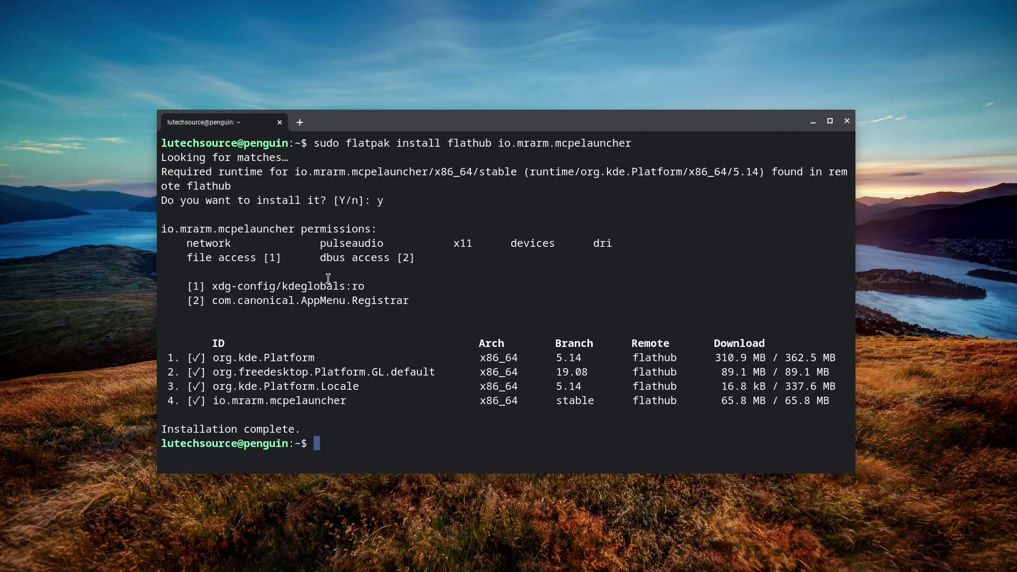
key(super)
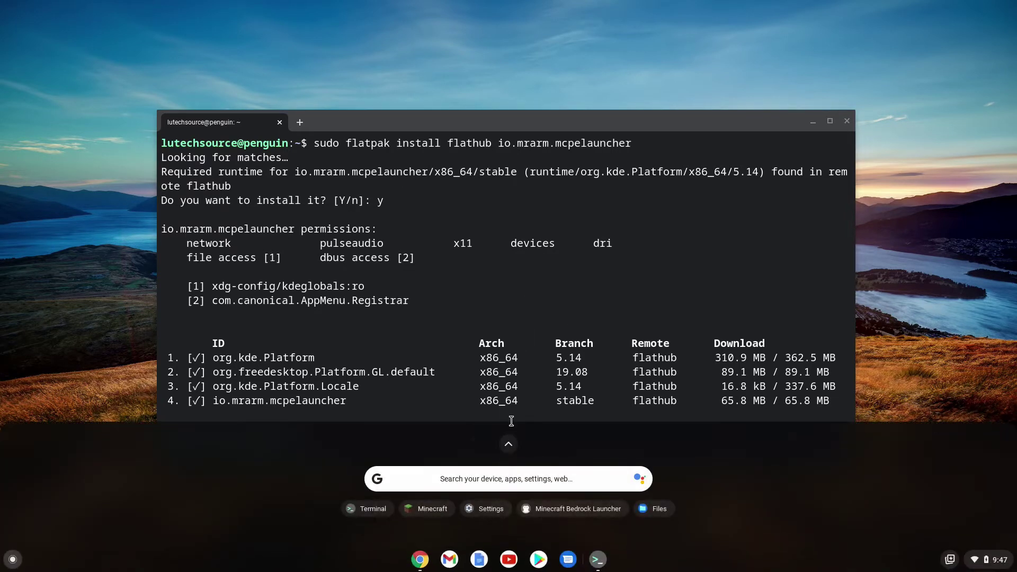
- Search the ChromeOS app list for Minecraft Bedrock Launcher and launch it
click(510, 440)
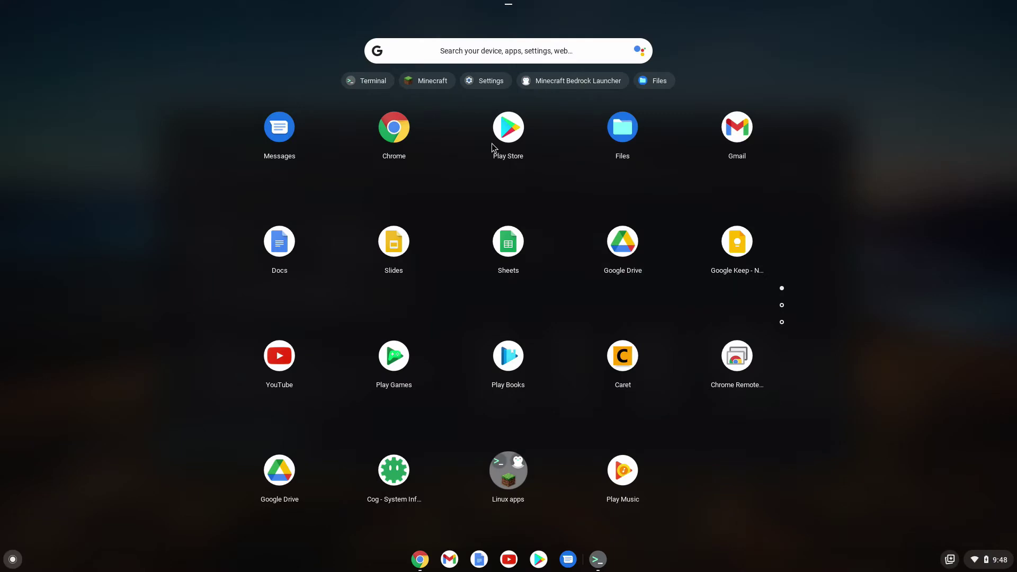
click(522, 56)
text(mine )
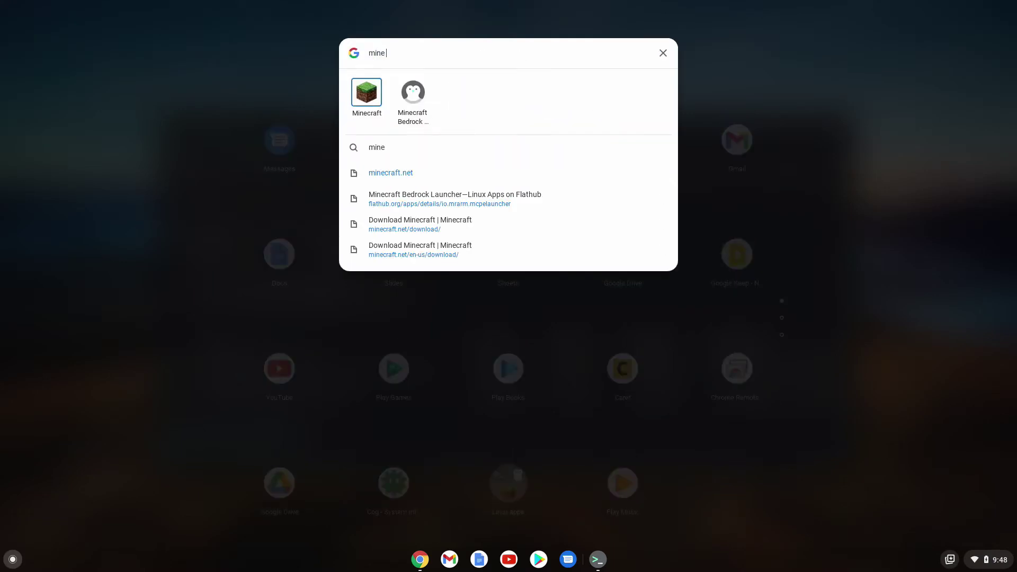
text(cra)
click(365, 98)
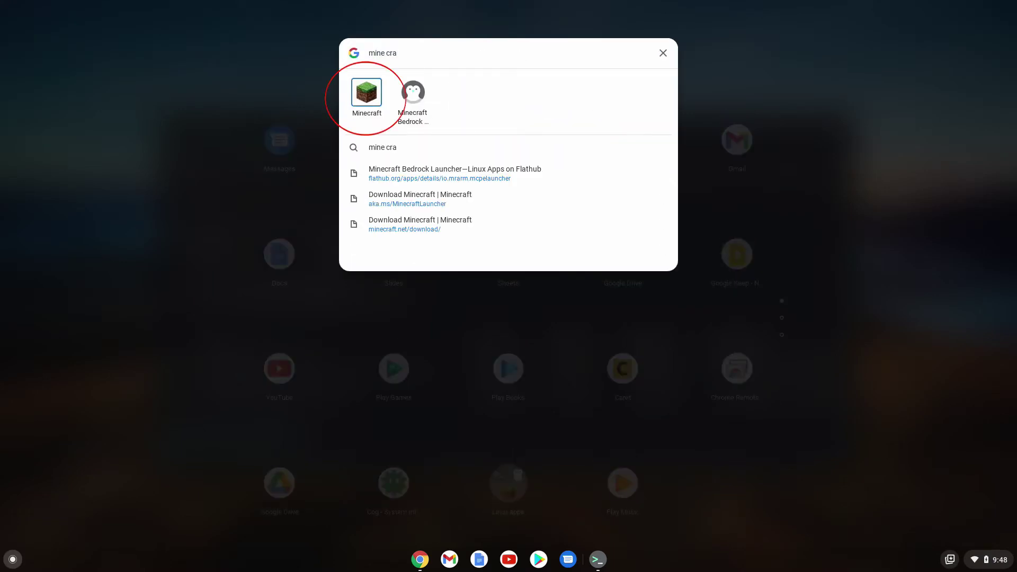
key(BackSpace)
key(BackSpace)
key(BackSpace)
key(BackSpace)
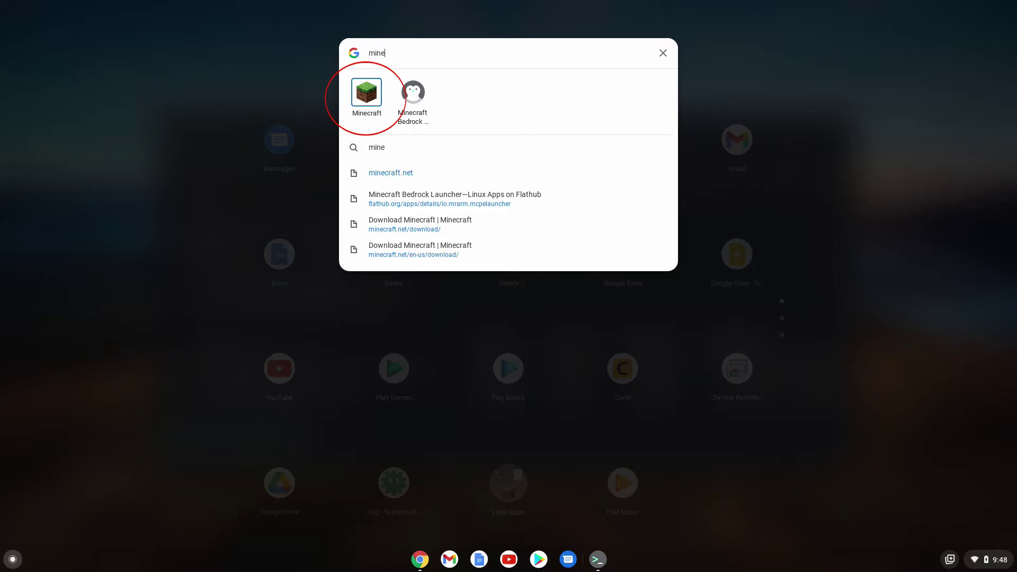
key(ctrl+a)
key(ctrl+v)
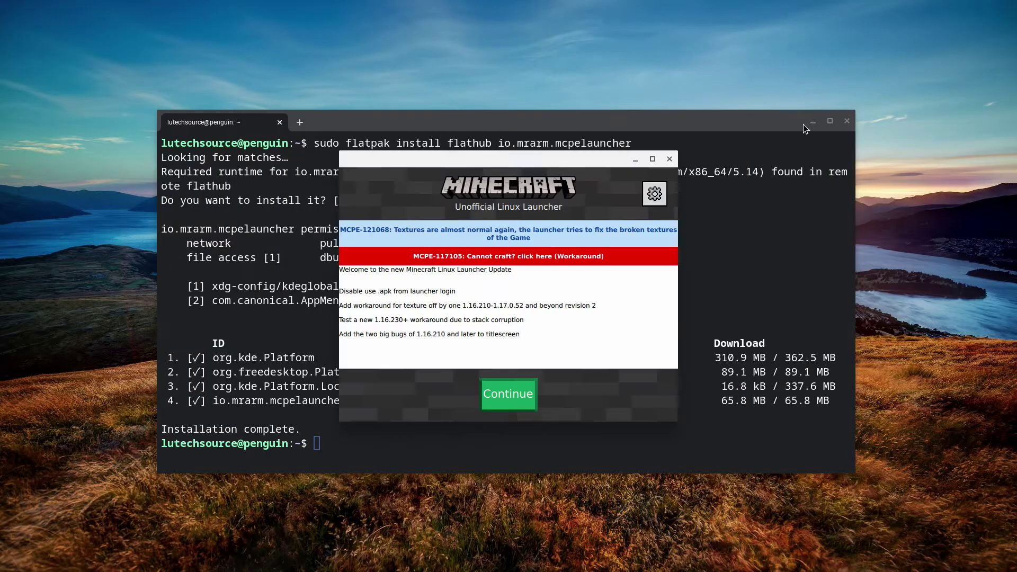
- Dismiss the launcher's update notes and sign in with Google, entering the account e-mail
click(810, 125)
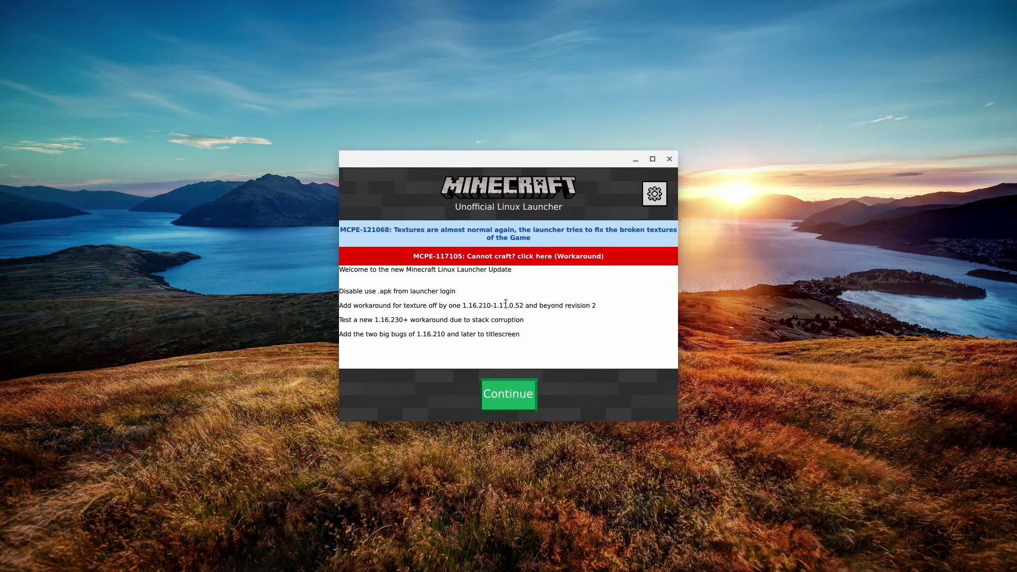
click(507, 392)
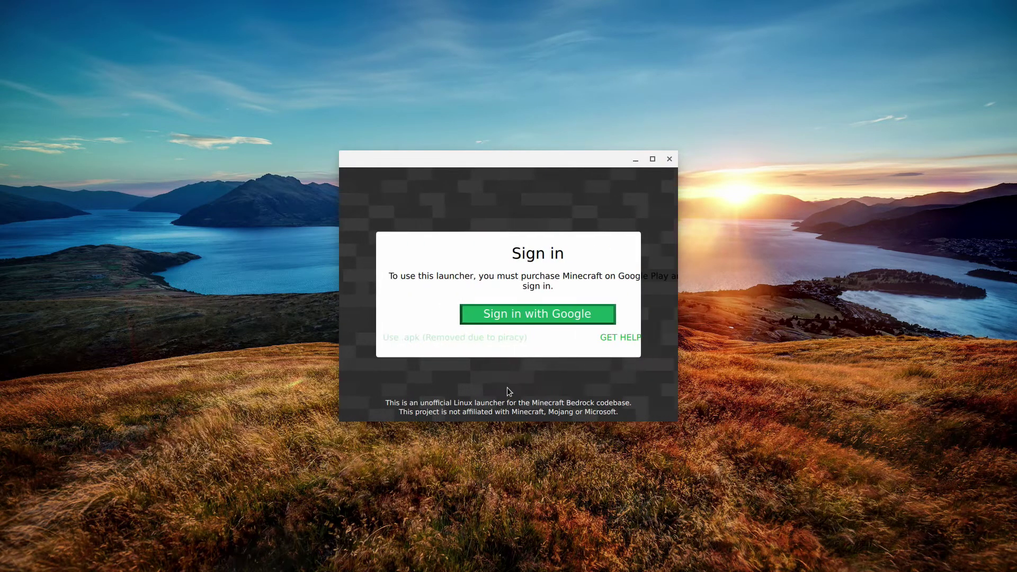
click(547, 321)
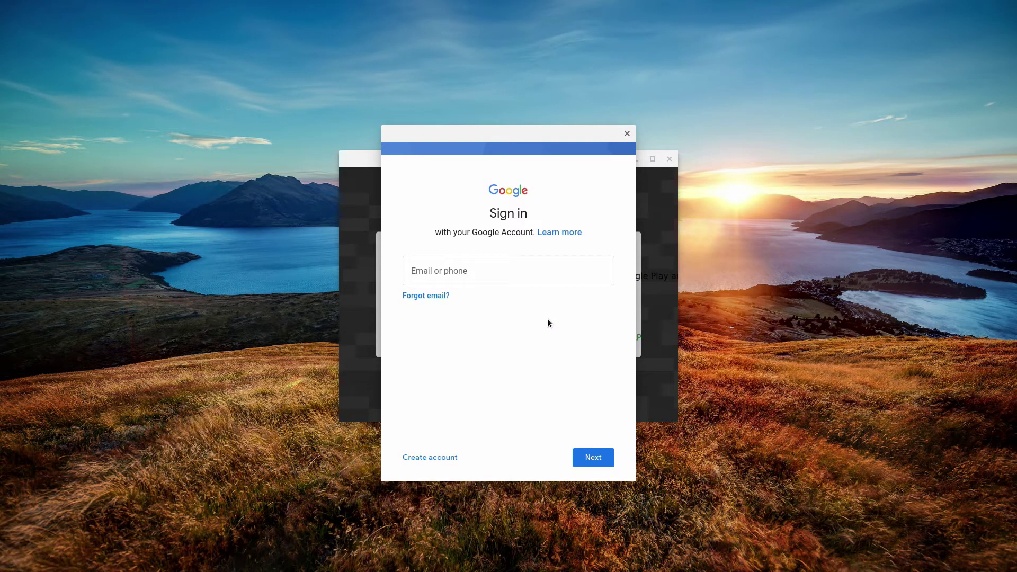
click(502, 271)
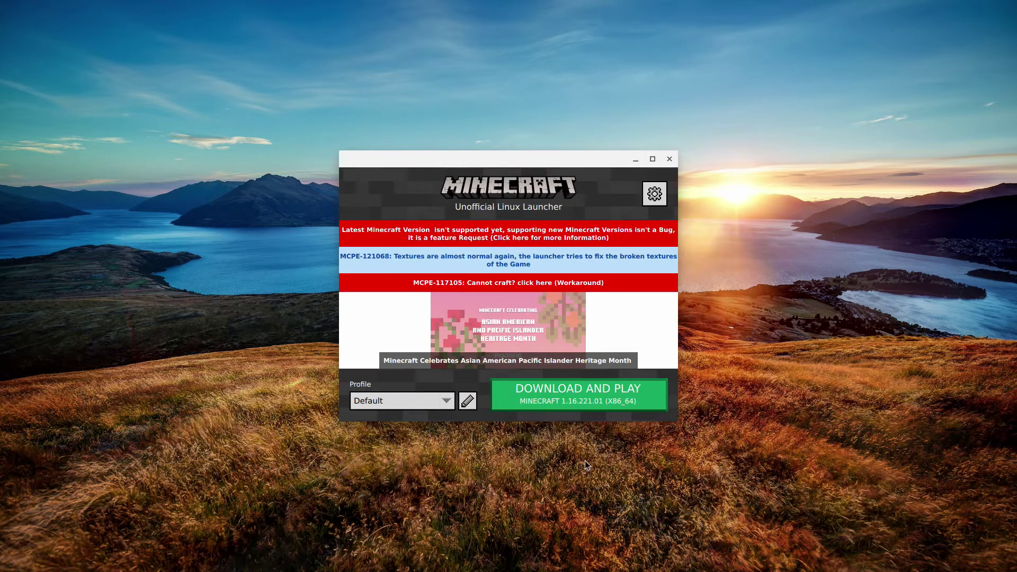
- Download and play Minecraft 1.16.221 fullscreen, accepting Google Play terms and skipping Microsoft sign-in
click(577, 399)
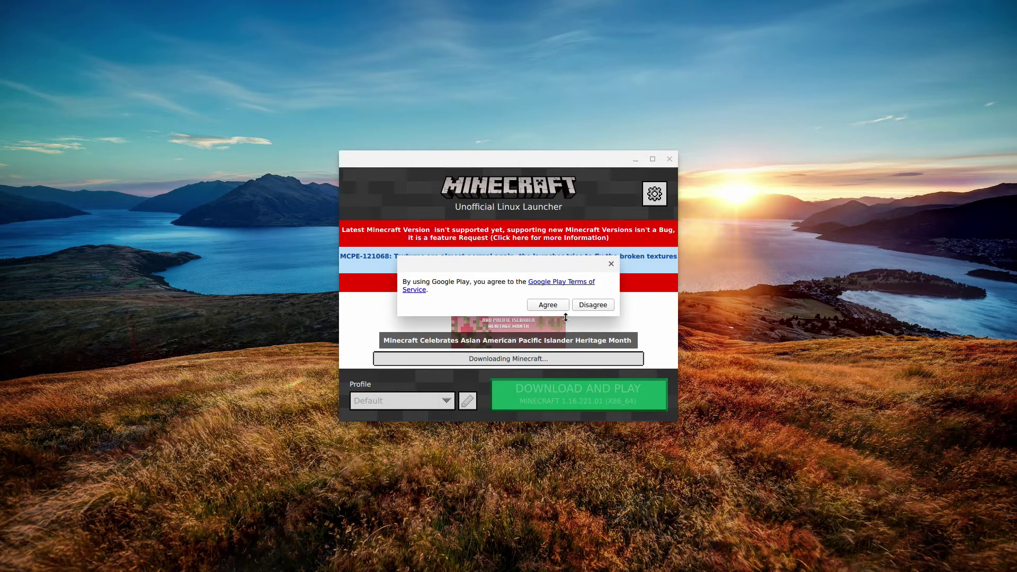
click(550, 304)
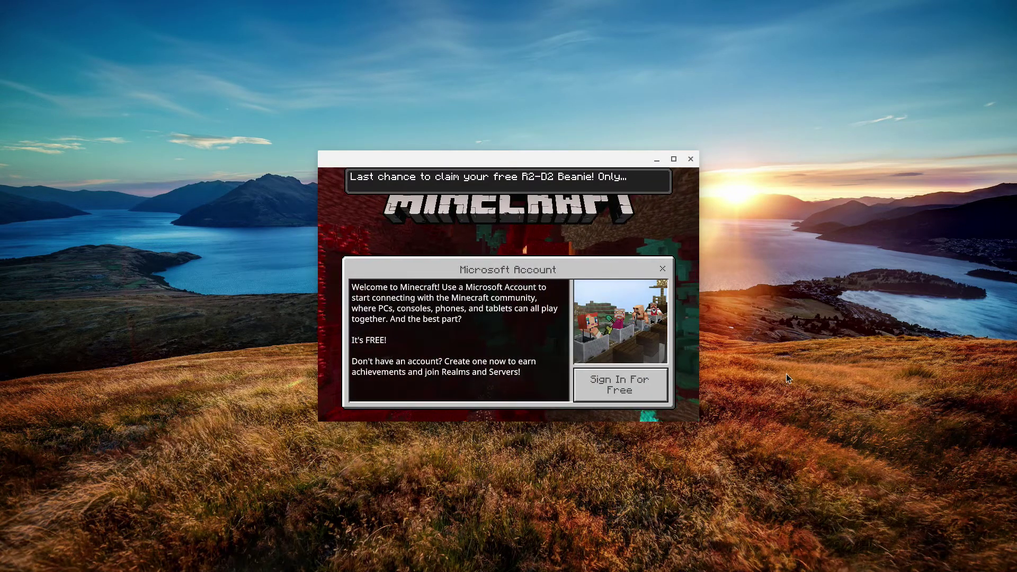
key(F11)
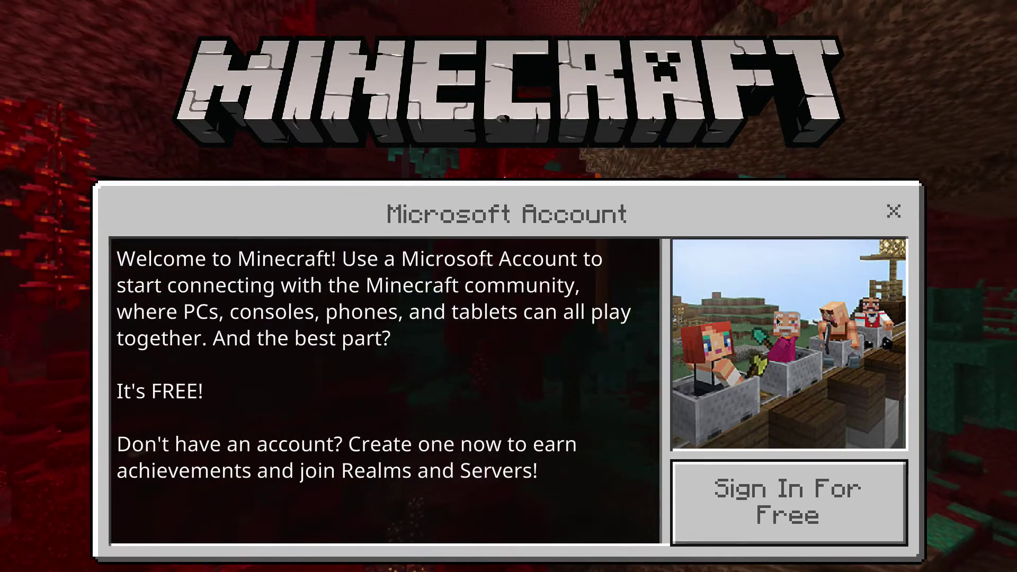
key(Escape)
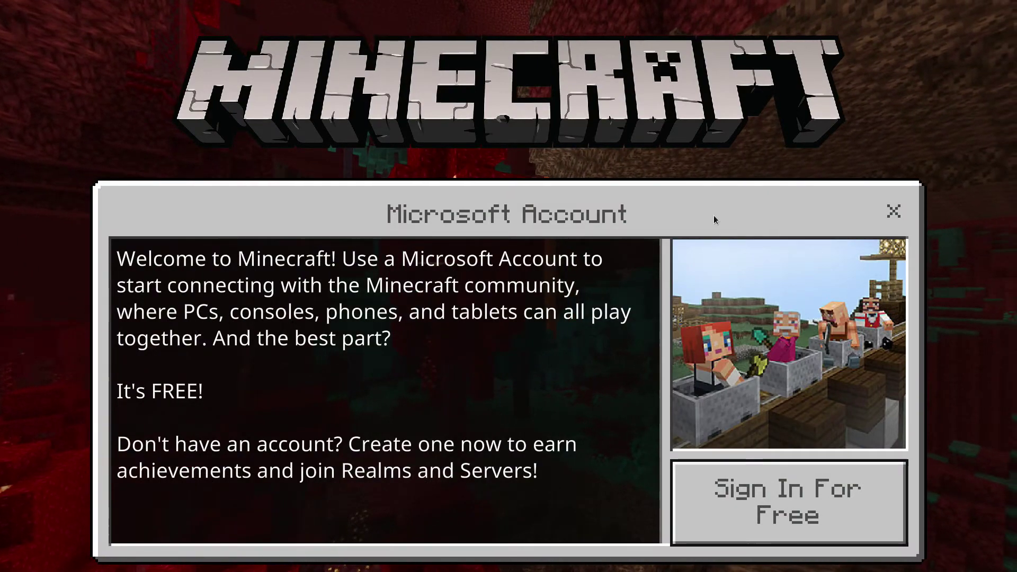
key(Escape)
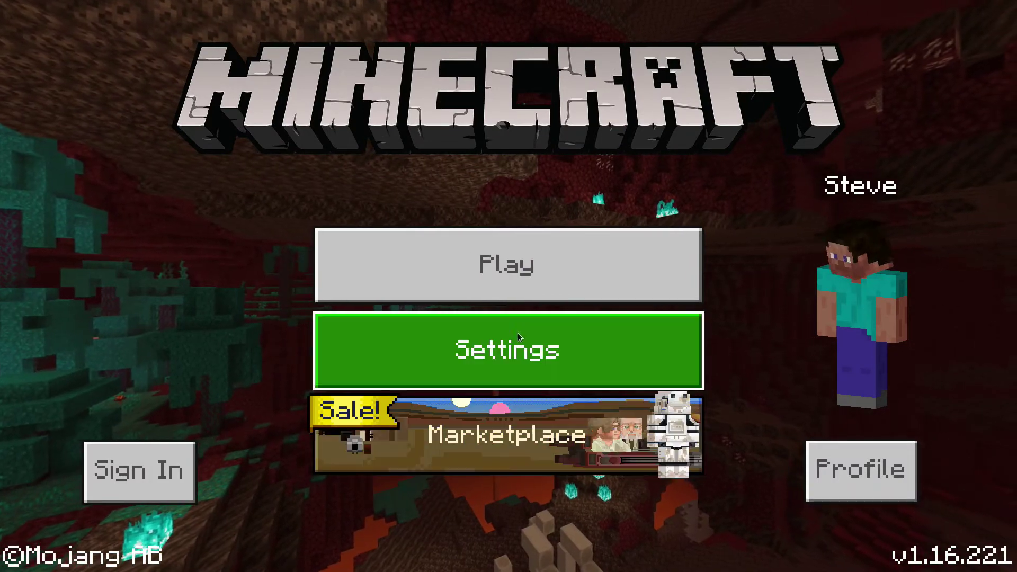
- Create the default Survival world 'My World' and walk toward the nearby village
click(517, 269)
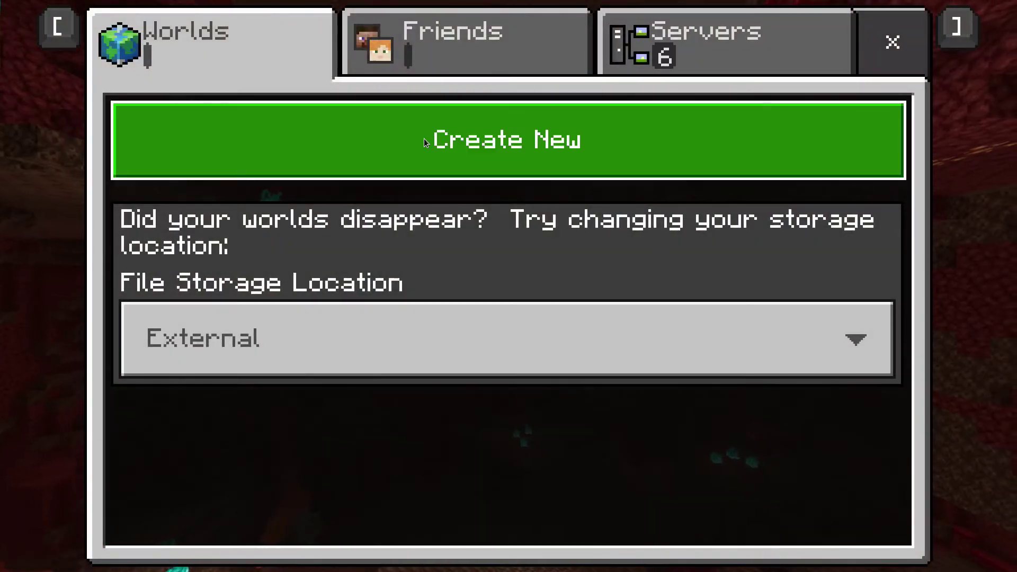
click(424, 138)
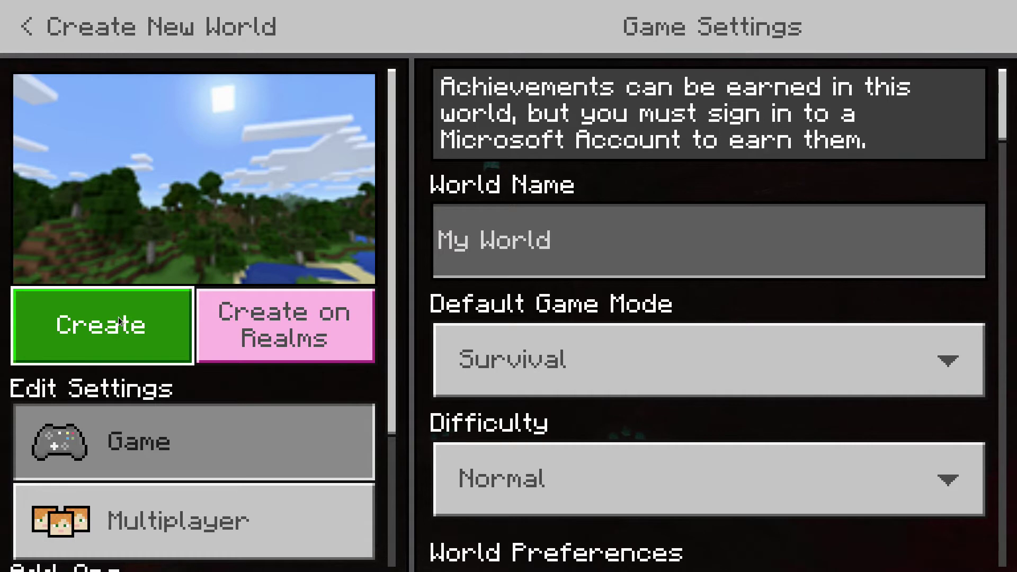
click(119, 317)
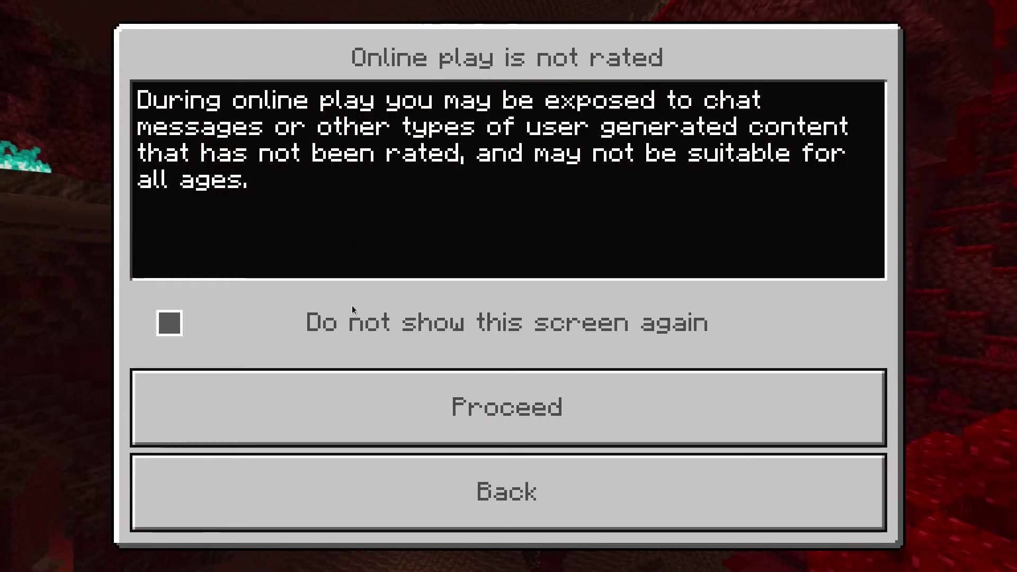
click(394, 387)
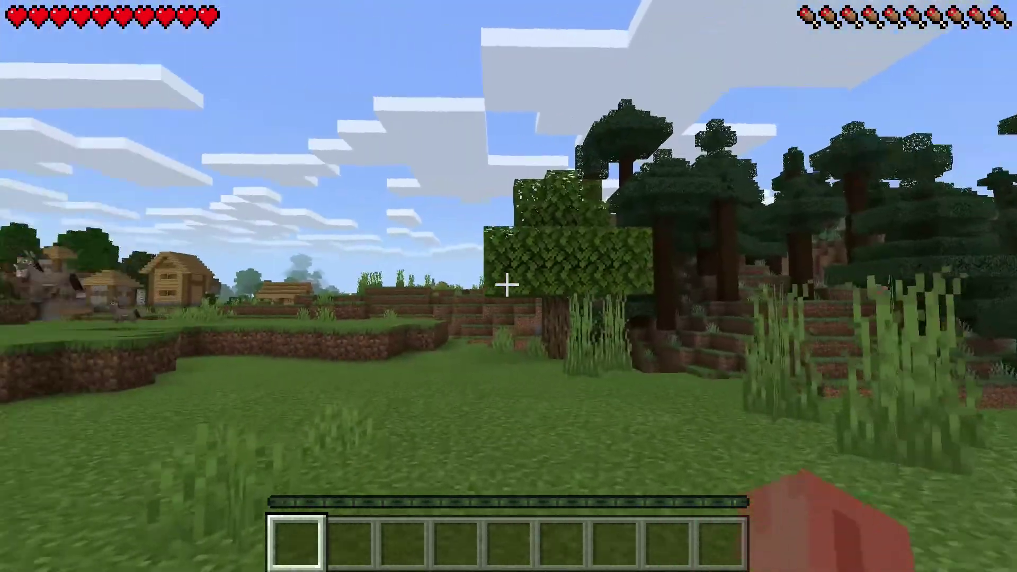
key(w)
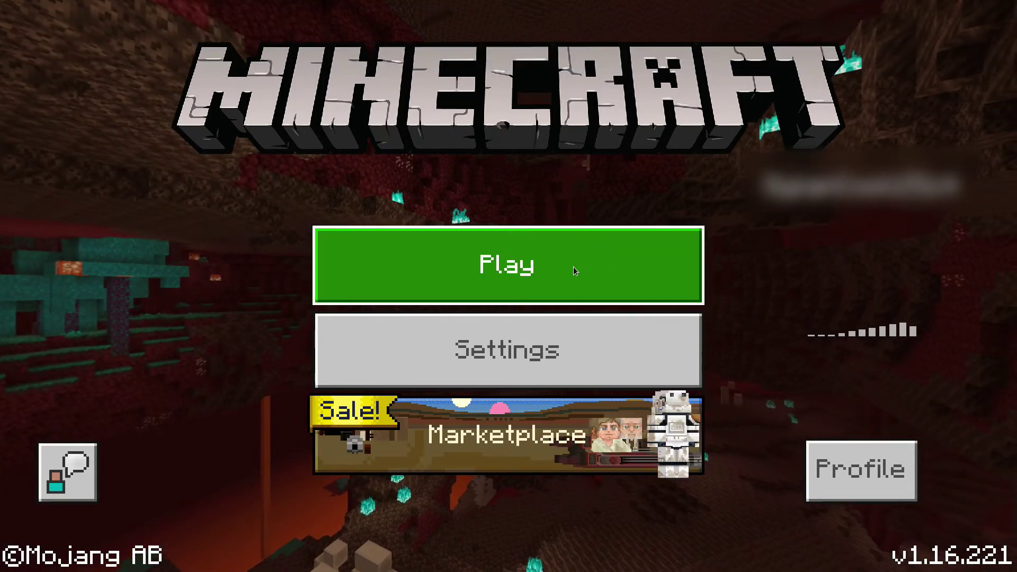
- Go to the Servers tab of the play screen and begin adding a new server
click(515, 269)
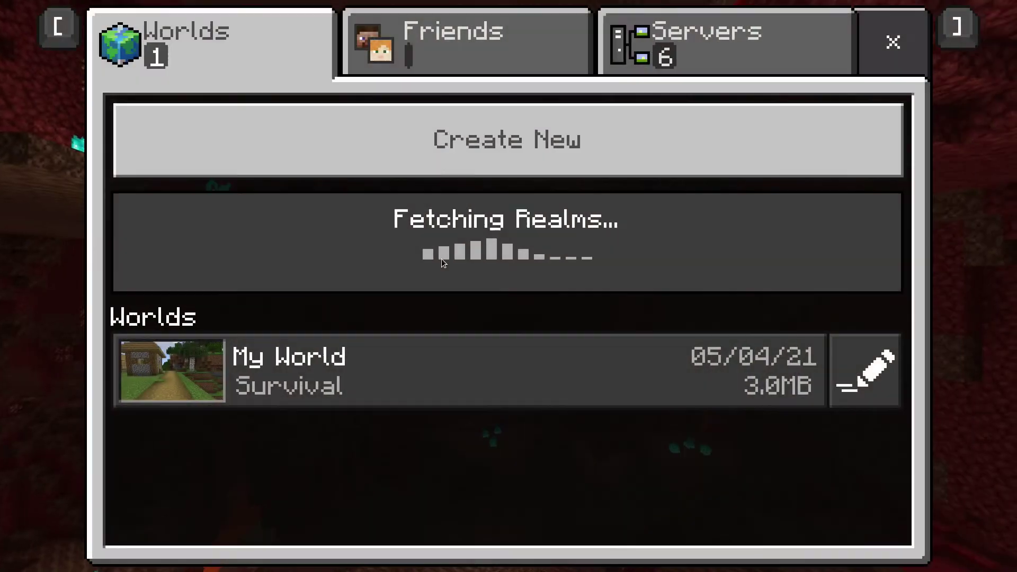
click(437, 69)
click(688, 55)
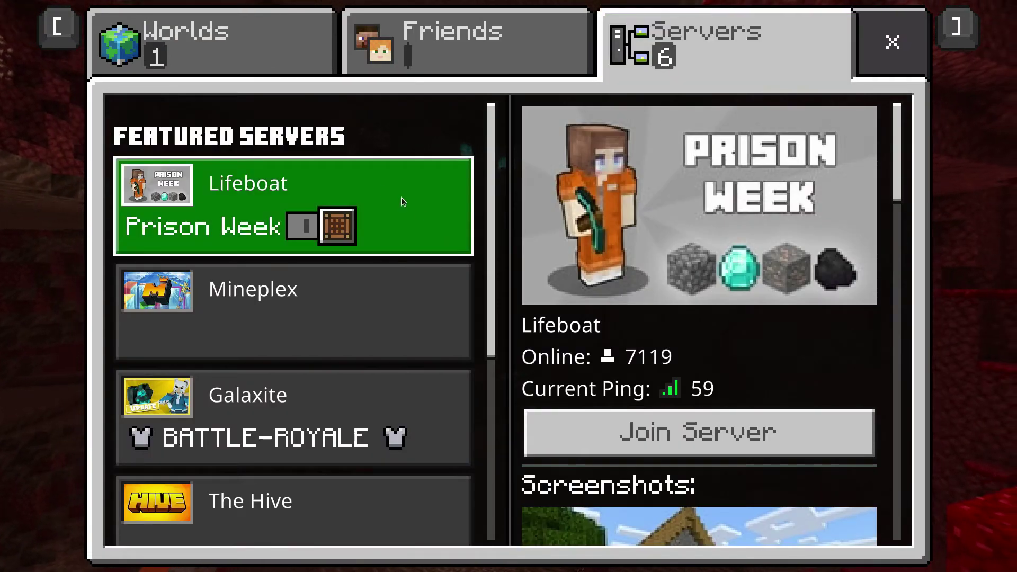
scroll(374, 290, down, 5)
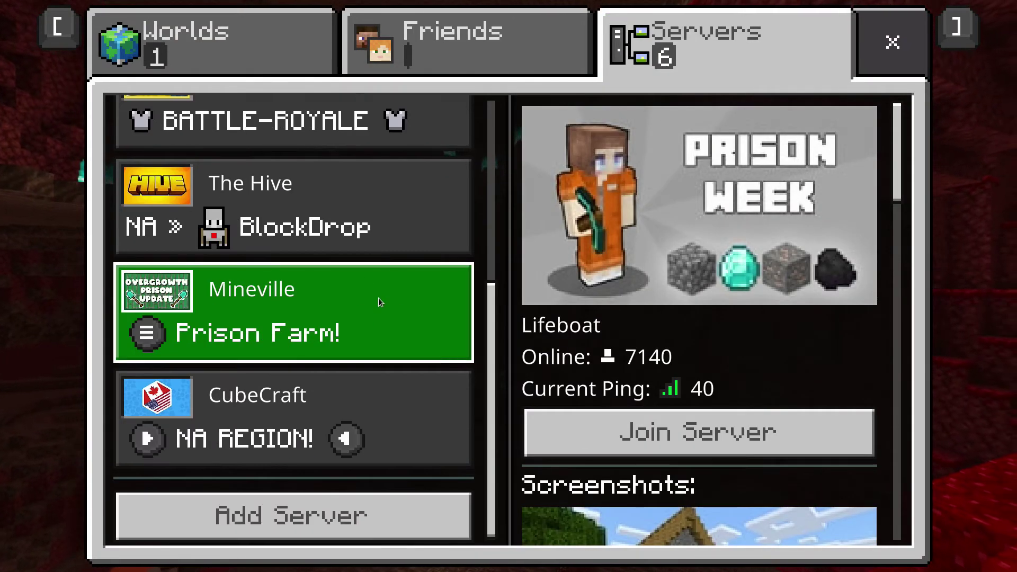
click(282, 518)
- Add server 'Home' at 192.168.0.55 and connect to it, accepting the online notice
click(384, 178)
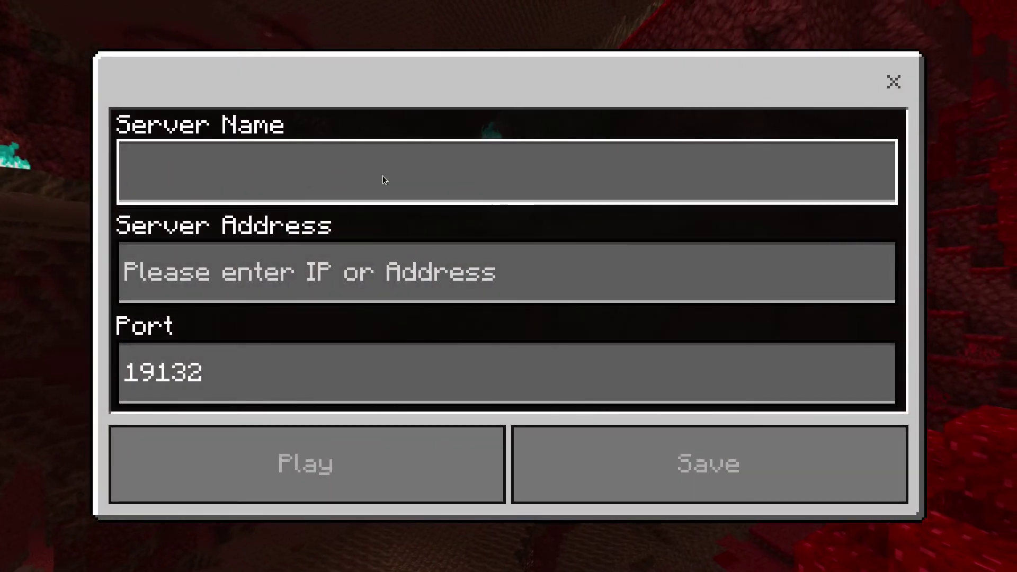
text(Home)
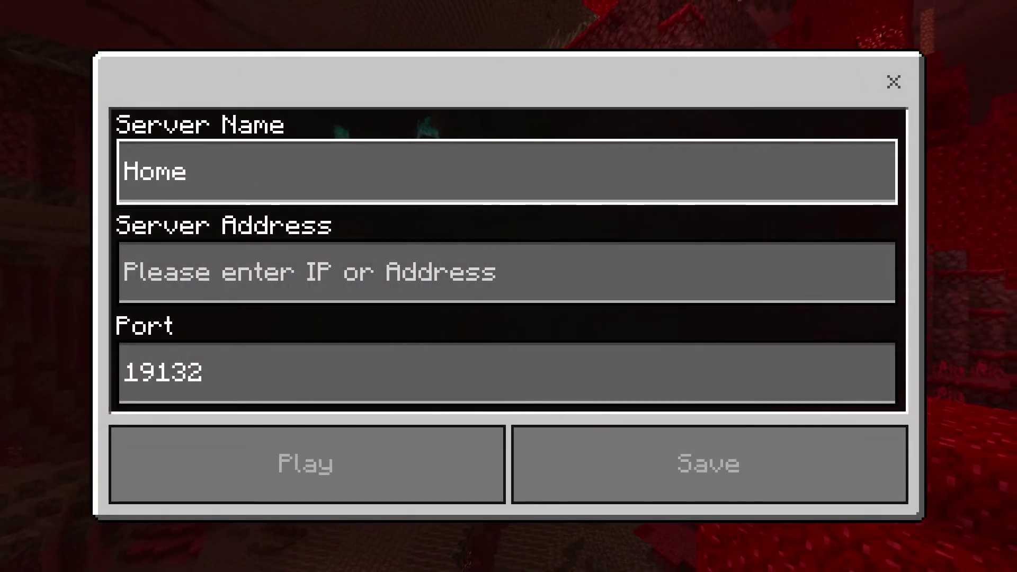
click(389, 292)
text(192.168.055)
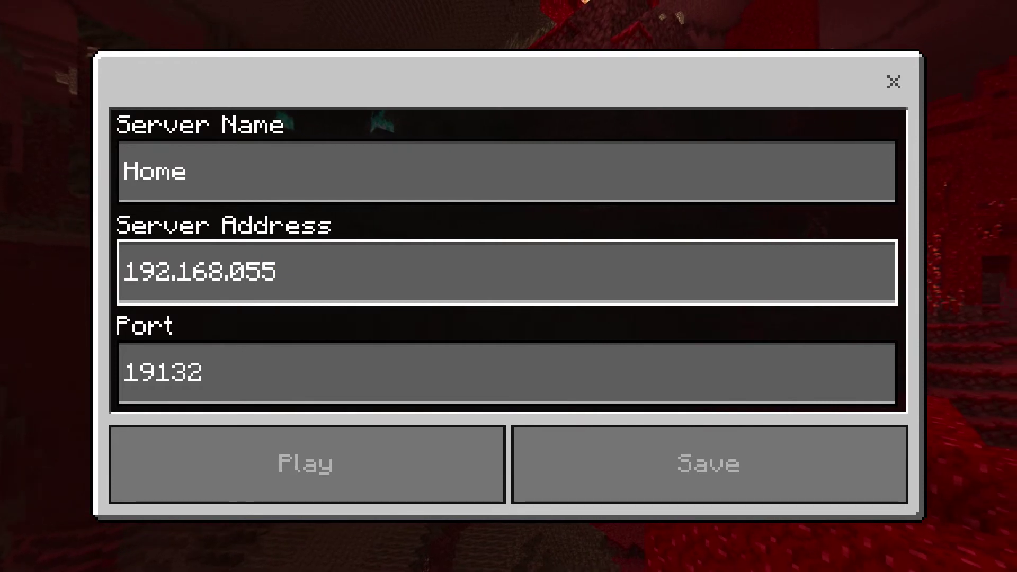
key(BackSpace)
key(BackSpace)
text(.55)
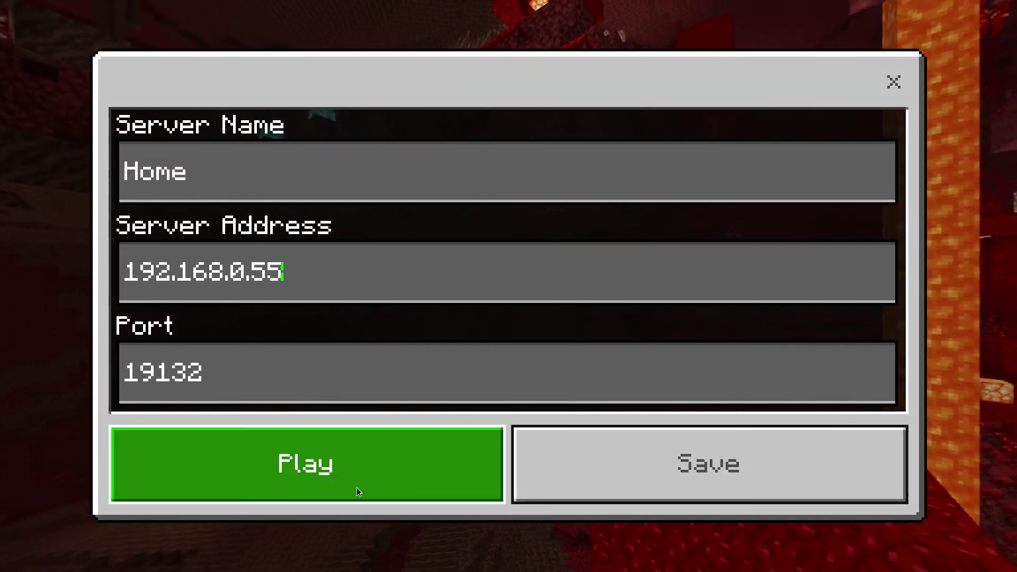
click(357, 482)
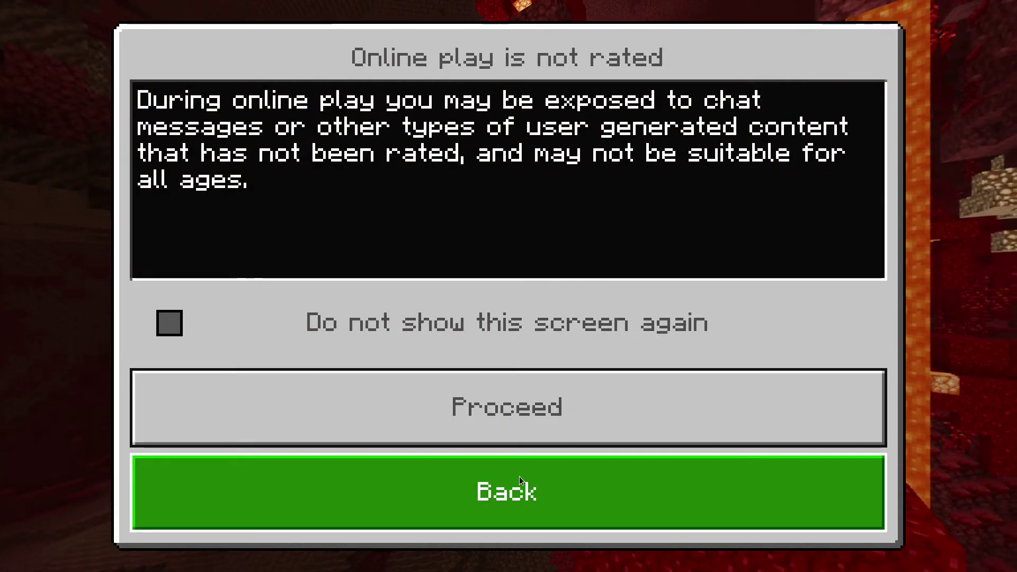
click(509, 409)
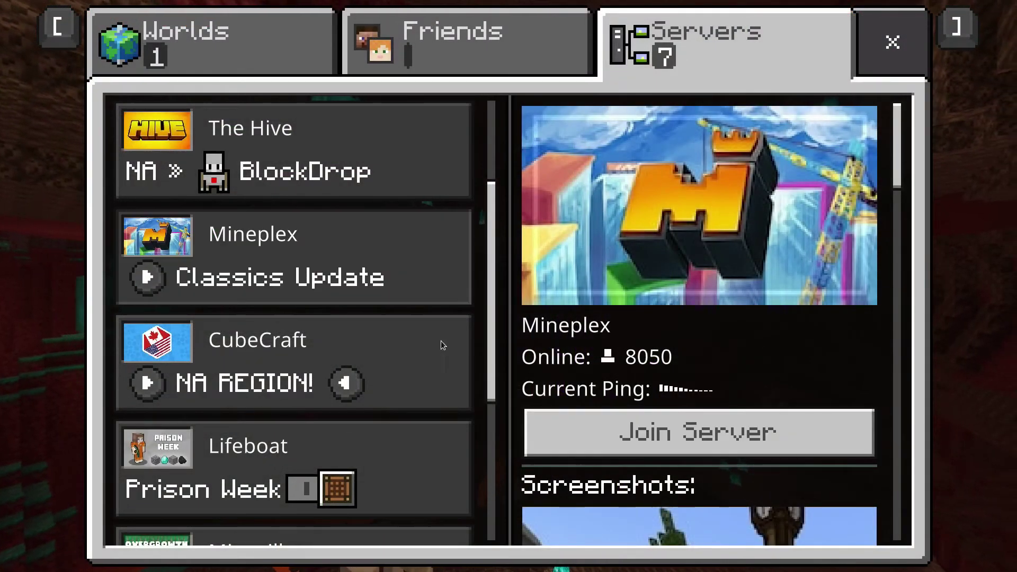
- Join the Mineplex server and walk toward the door, then go to the Marketplace
click(652, 432)
click(594, 421)
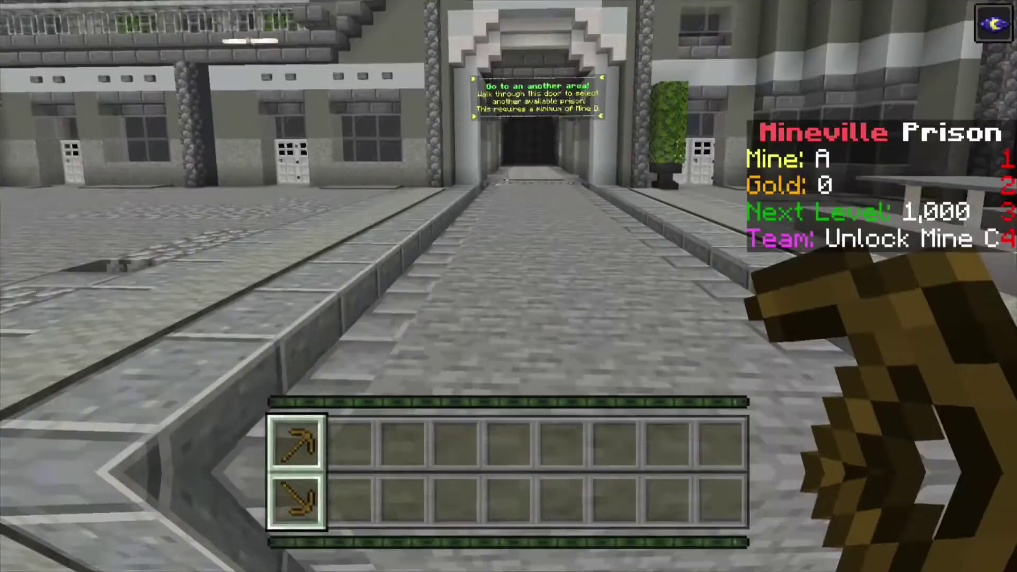
key(w)
key(w)
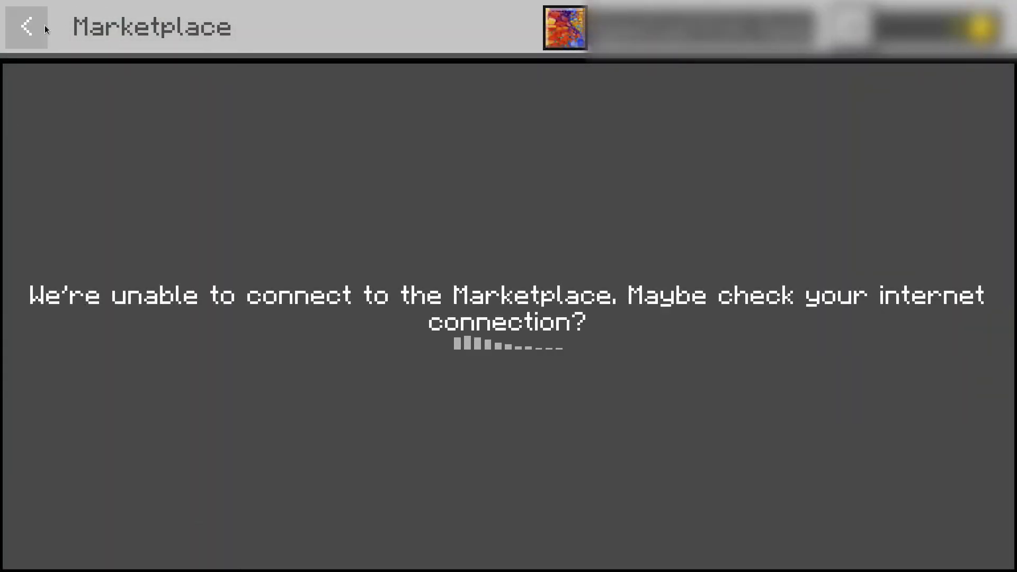
click(30, 34)
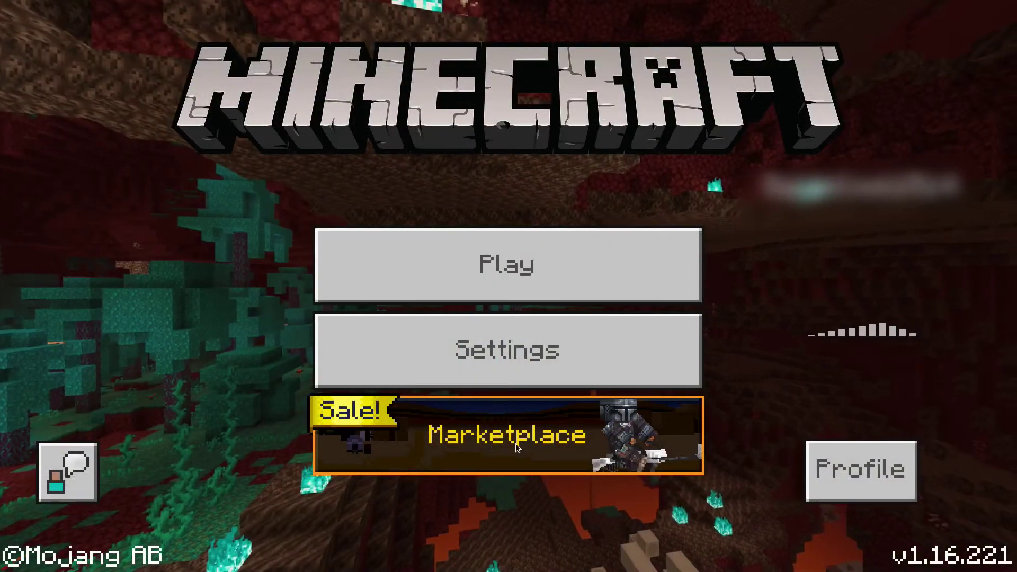
click(515, 444)
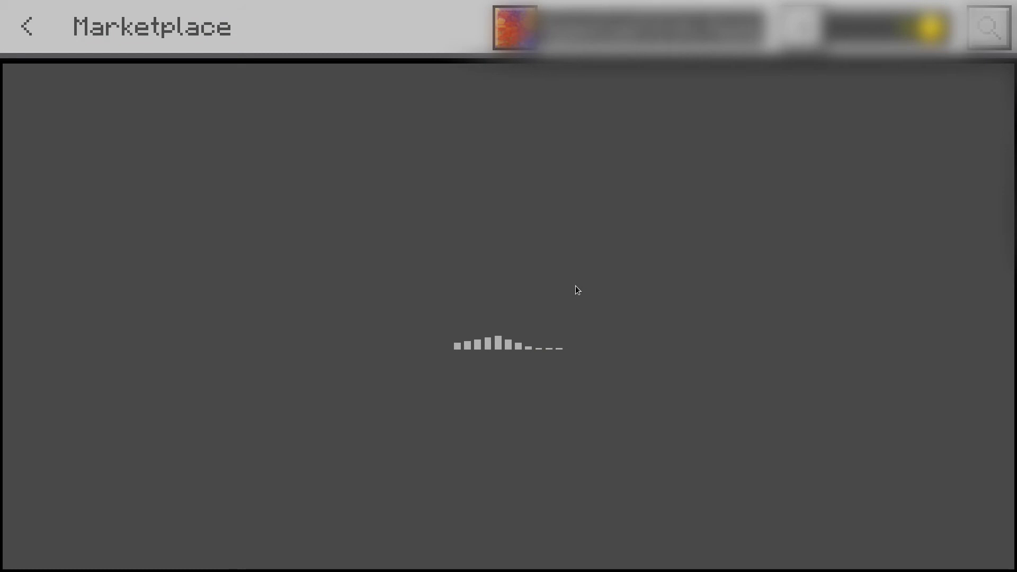